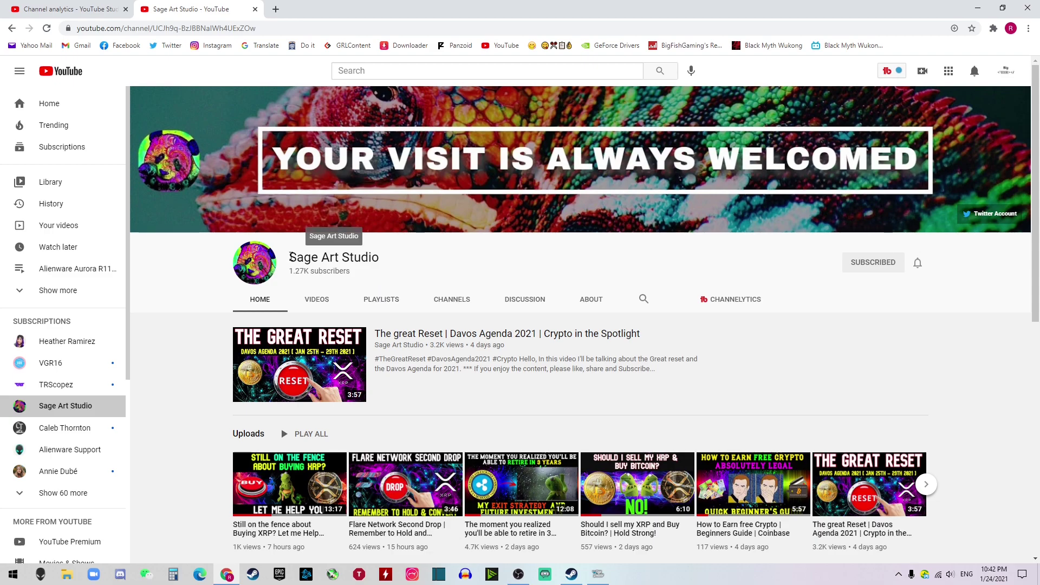
Highlight the Sage Art Studio channel name, then minimize the browser to show the desktop.
{"action": "left_click_drag", "start_coordinate": [290, 257], "coordinate": [393, 261]}
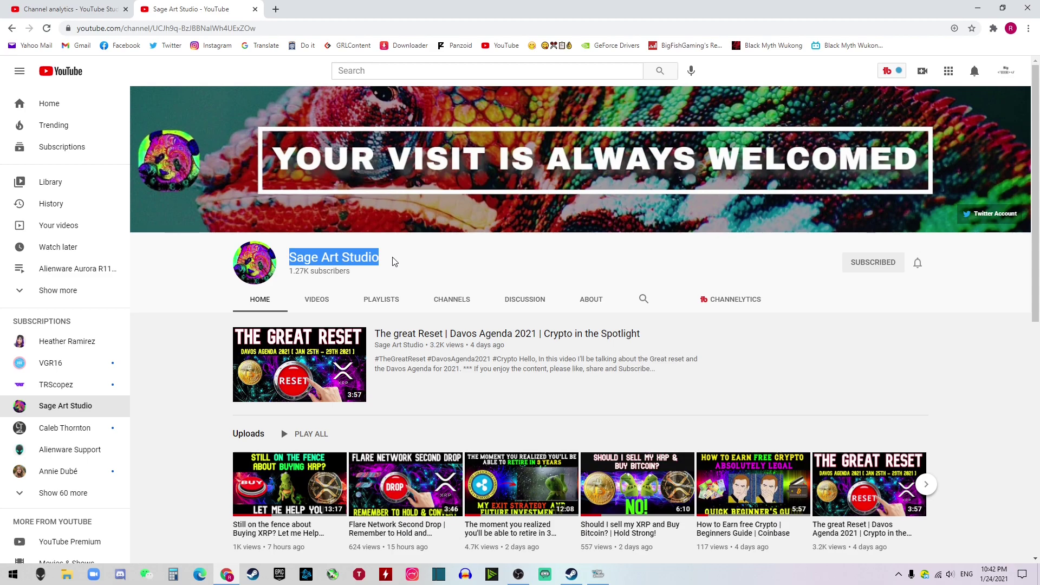
{"action": "scroll", "coordinate": [508, 349], "scroll_direction": "down", "scroll_amount": 2}
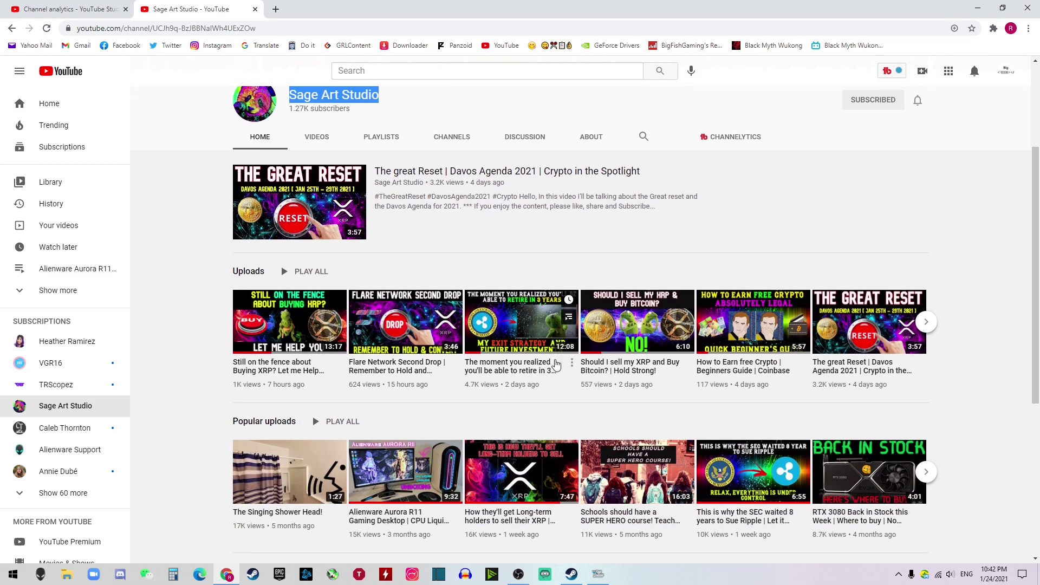
{"action": "scroll", "coordinate": [686, 269], "scroll_direction": "up", "scroll_amount": 2}
{"action": "key", "text": "super+d"}
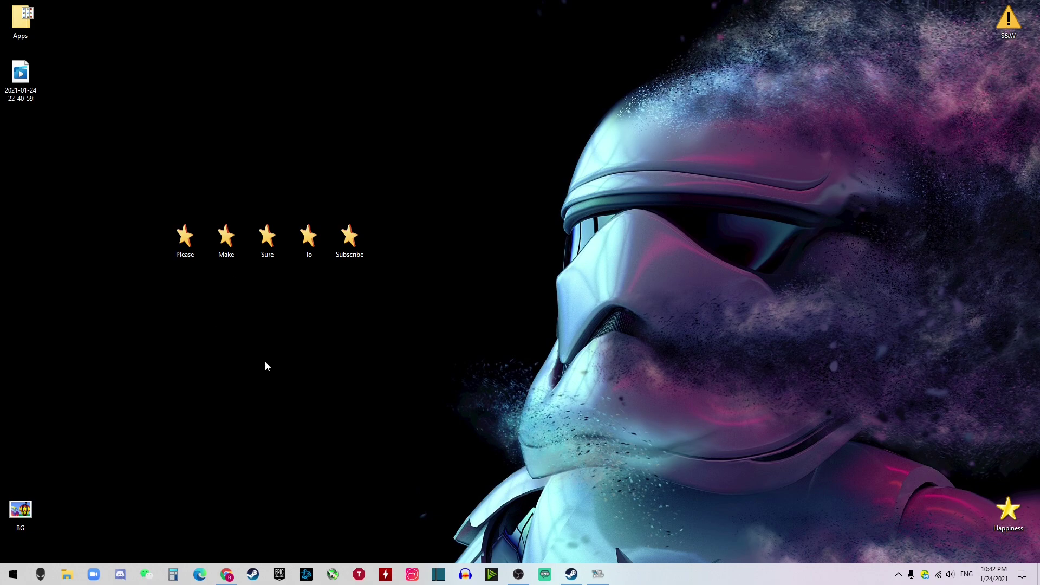
Launch OBS Studio from the Please folder and maximize its window.
{"action": "double_click", "coordinate": [185, 240]}
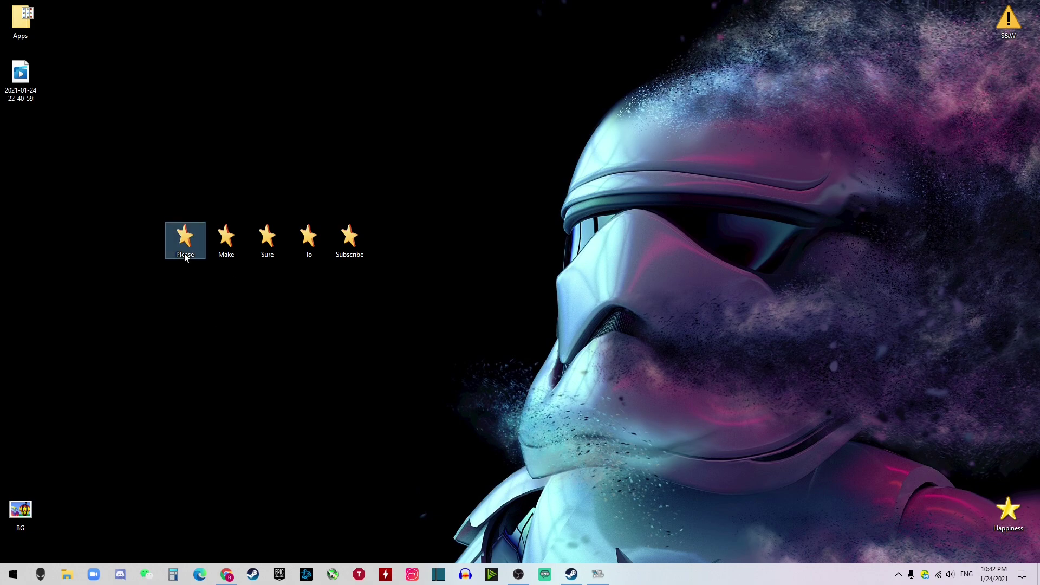
{"action": "left_click", "coordinate": [989, 51]}
{"action": "left_click", "coordinate": [517, 574]}
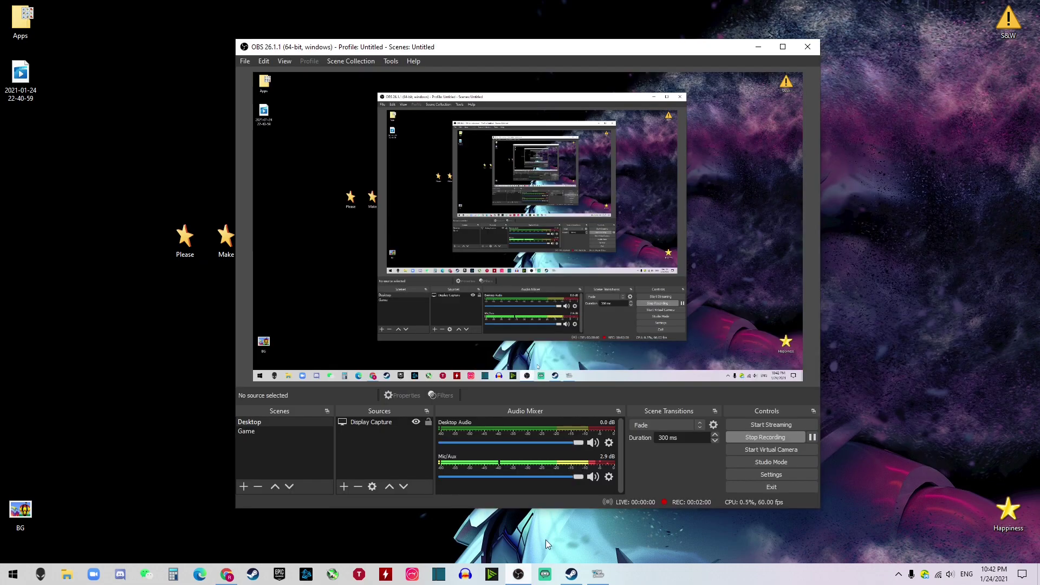
{"action": "double_click", "coordinate": [778, 43]}
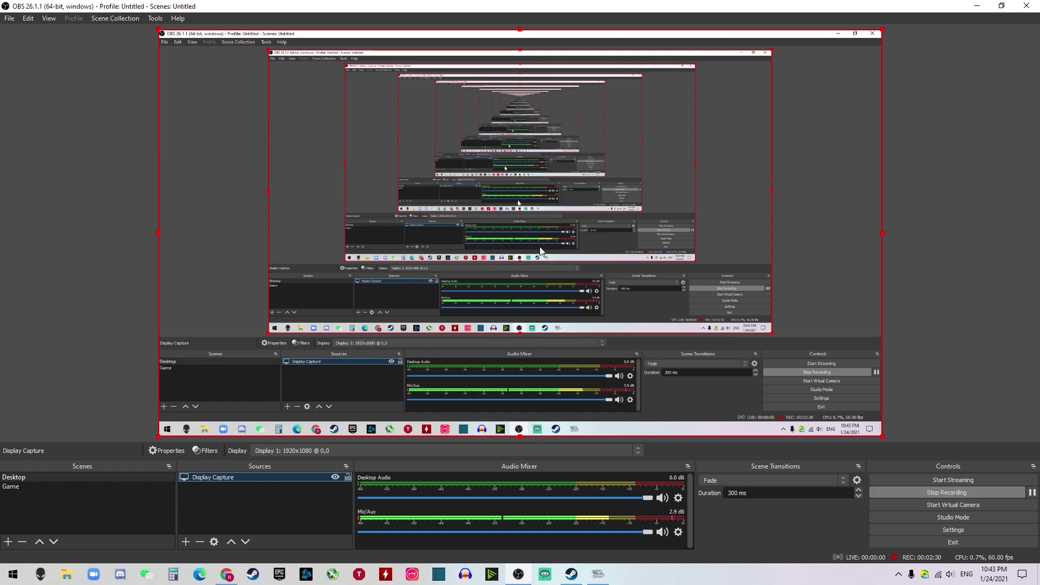
Browse the available source types without adding one, then restore the OBS window size.
{"action": "left_click", "coordinate": [186, 541]}
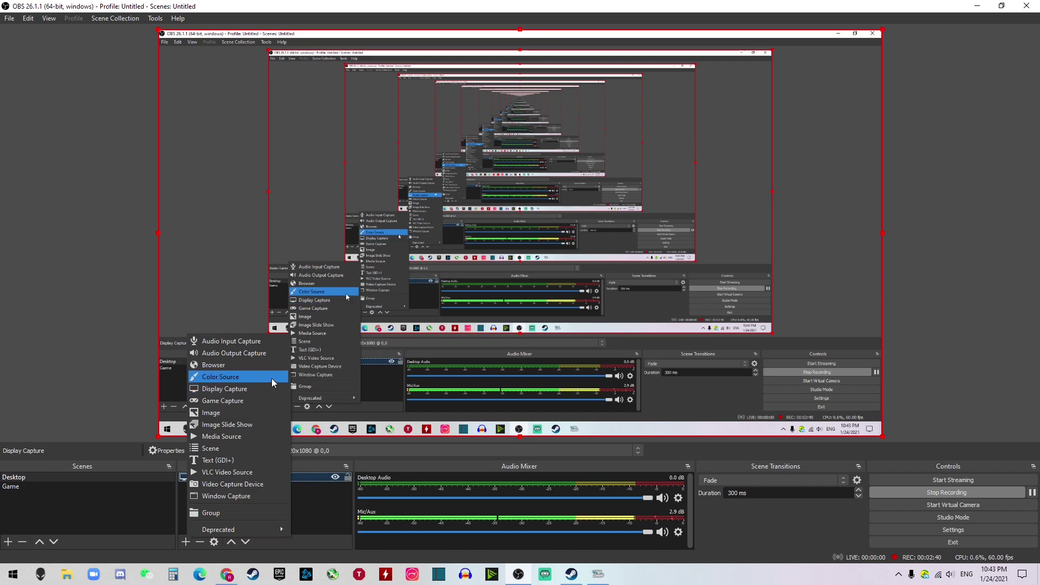
{"action": "left_click", "coordinate": [319, 516]}
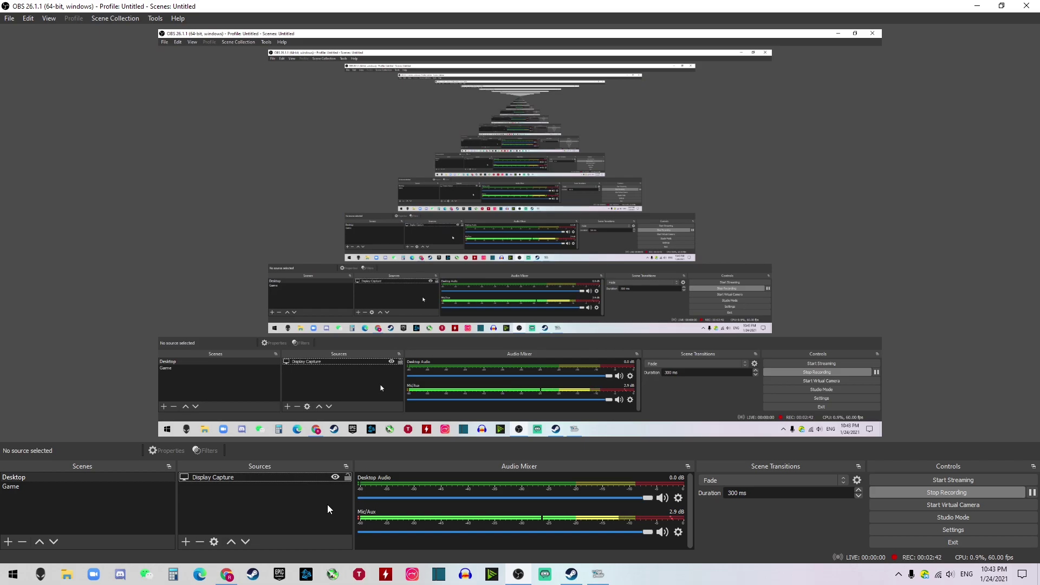
{"action": "left_click", "coordinate": [1001, 6]}
{"action": "left_click", "coordinate": [274, 429]}
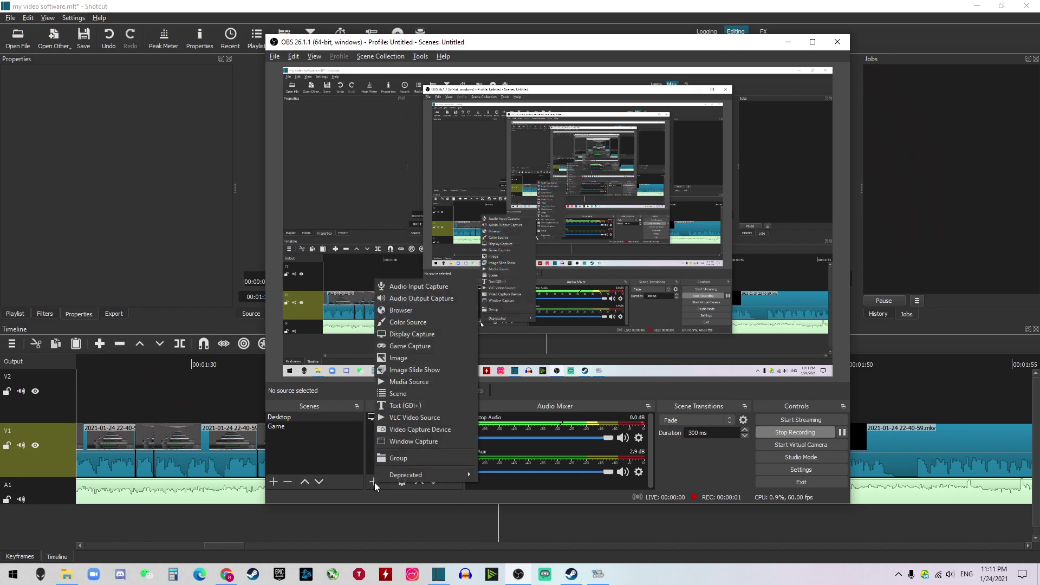
{"action": "left_click", "coordinate": [375, 481]}
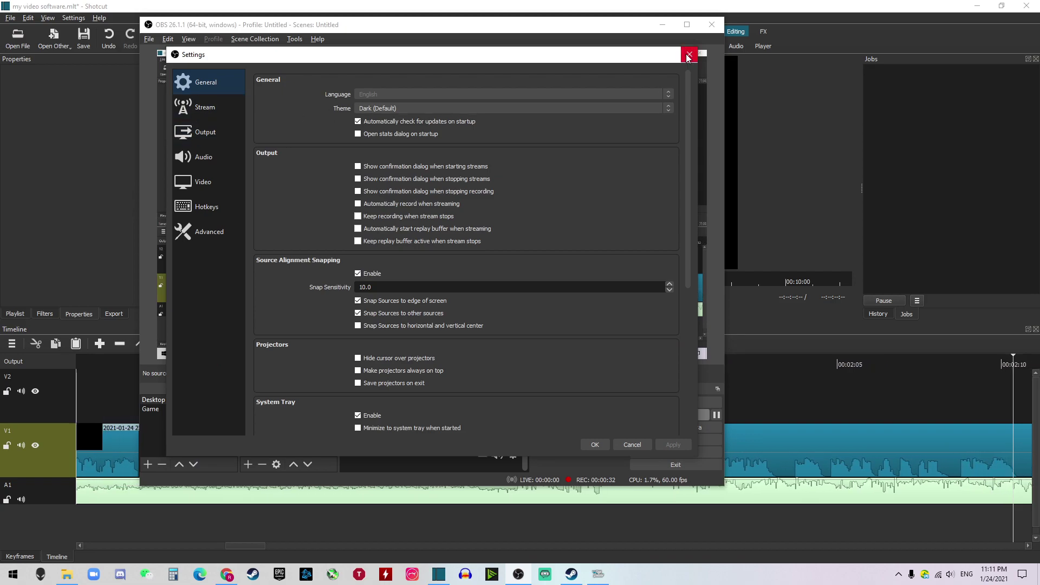
{"action": "left_click", "coordinate": [203, 110]}
{"action": "left_click", "coordinate": [208, 134]}
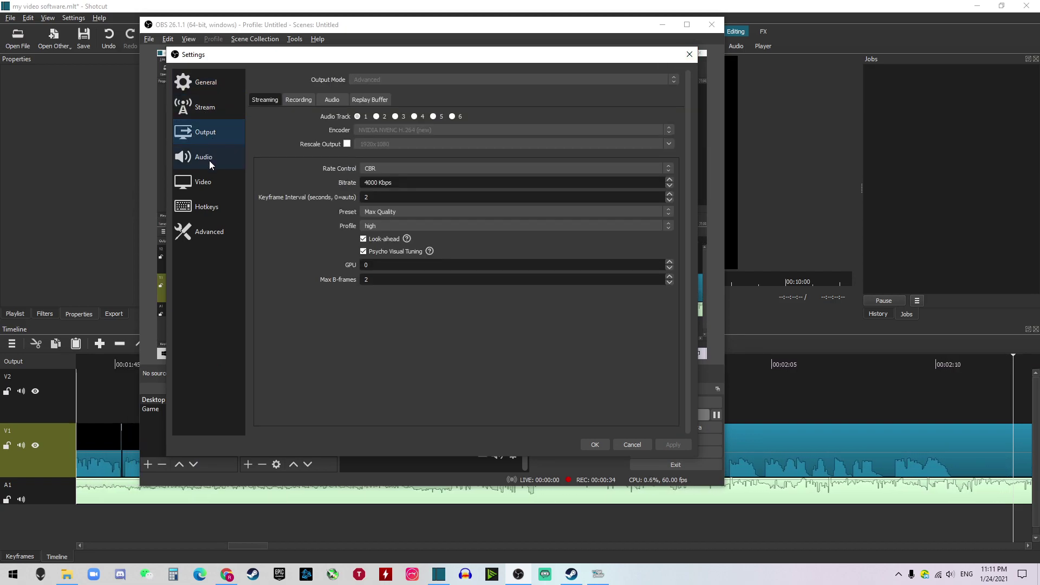
{"action": "left_click", "coordinate": [209, 159]}
{"action": "left_click", "coordinate": [211, 182]}
{"action": "left_click", "coordinate": [214, 206]}
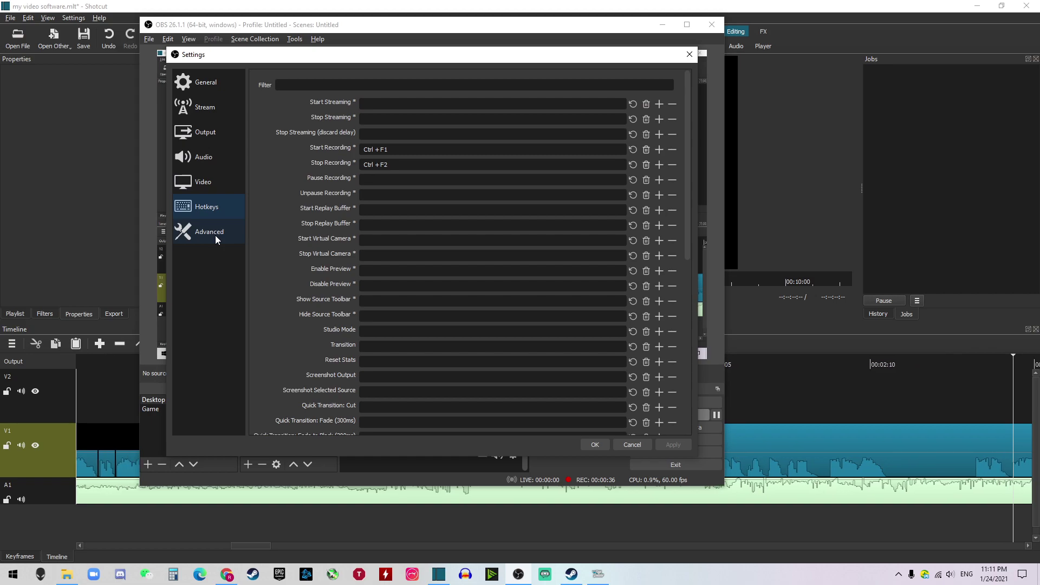
{"action": "left_click", "coordinate": [216, 235]}
{"action": "left_click", "coordinate": [219, 189]}
{"action": "left_click", "coordinate": [218, 155]}
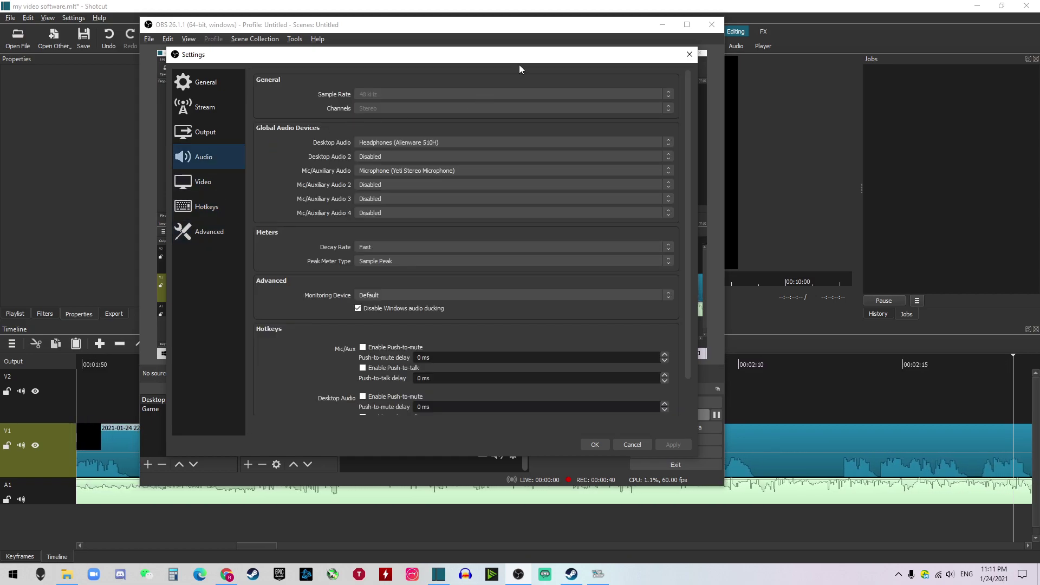
{"action": "left_click", "coordinate": [209, 116]}
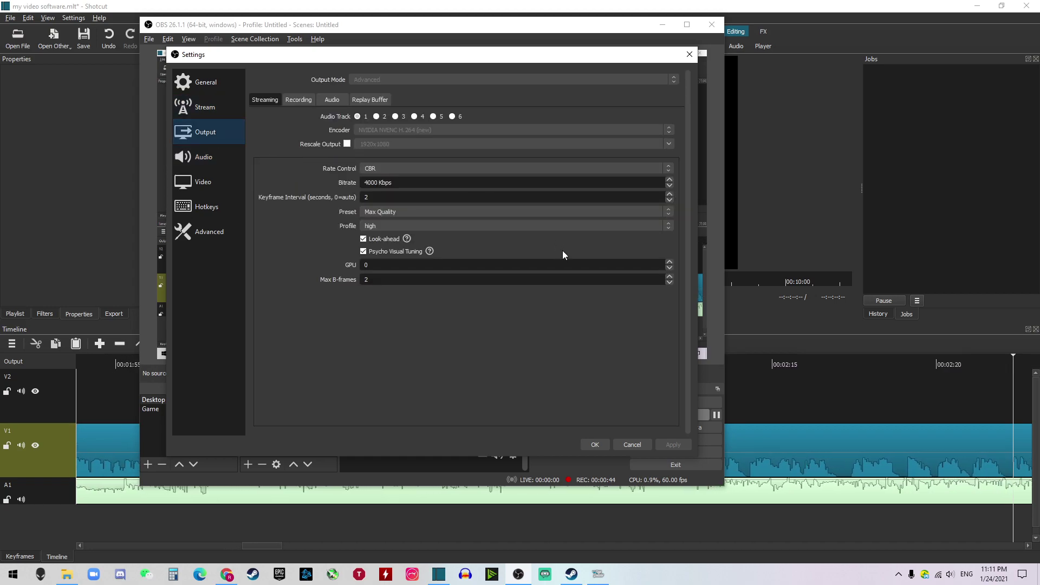
{"action": "left_click", "coordinate": [225, 85]}
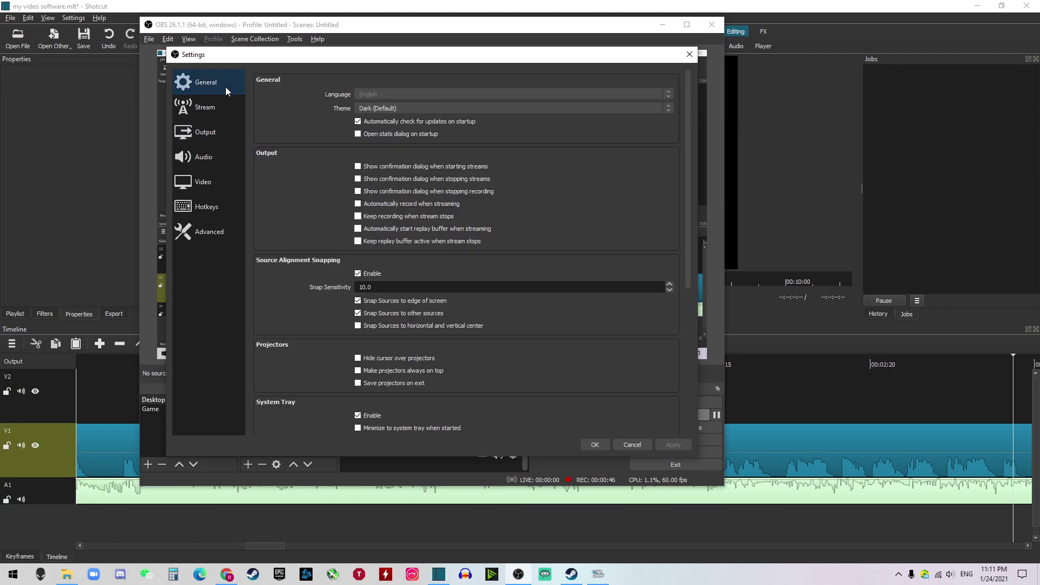
{"action": "scroll", "coordinate": [595, 279], "scroll_direction": "down", "scroll_amount": 3}
{"action": "scroll", "coordinate": [599, 359], "scroll_direction": "down", "scroll_amount": 3}
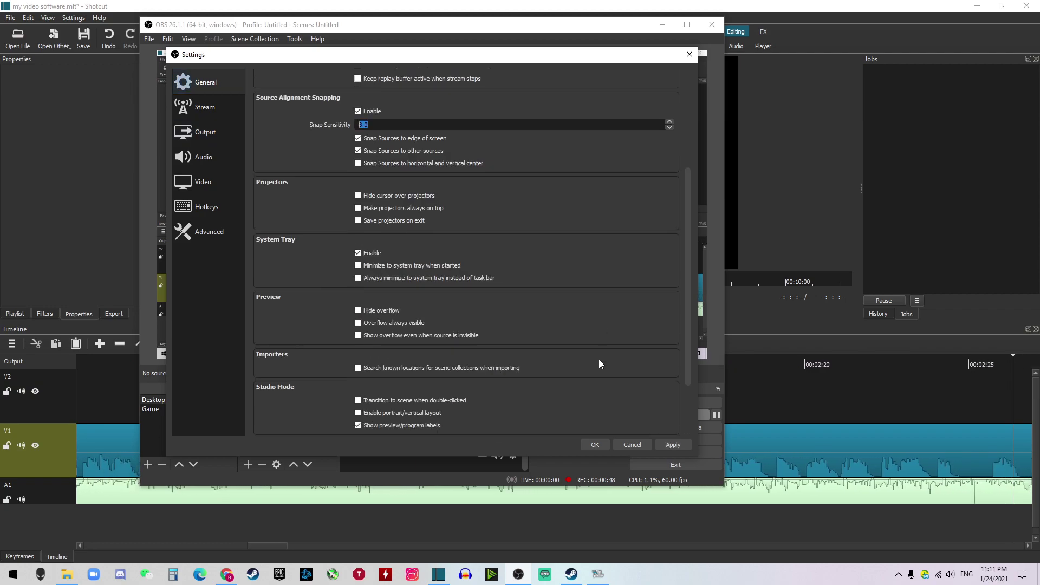
{"action": "scroll", "coordinate": [599, 359], "scroll_direction": "up", "scroll_amount": 5}
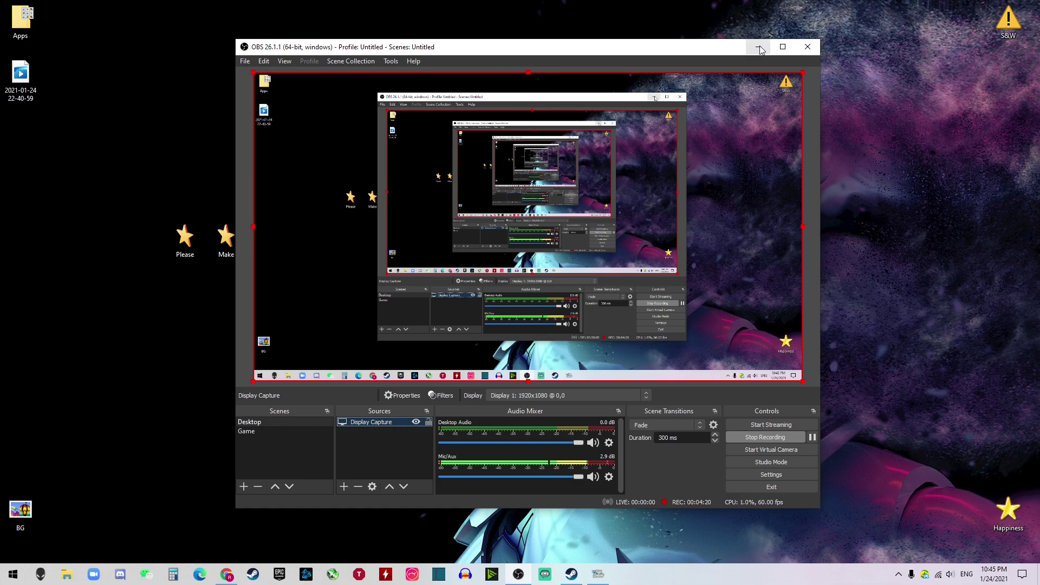
Minimize OBS and launch Shotcut from the Make folder with the Alienware review project.
{"action": "left_click_drag", "start_coordinate": [545, 50], "coordinate": [553, 50]}
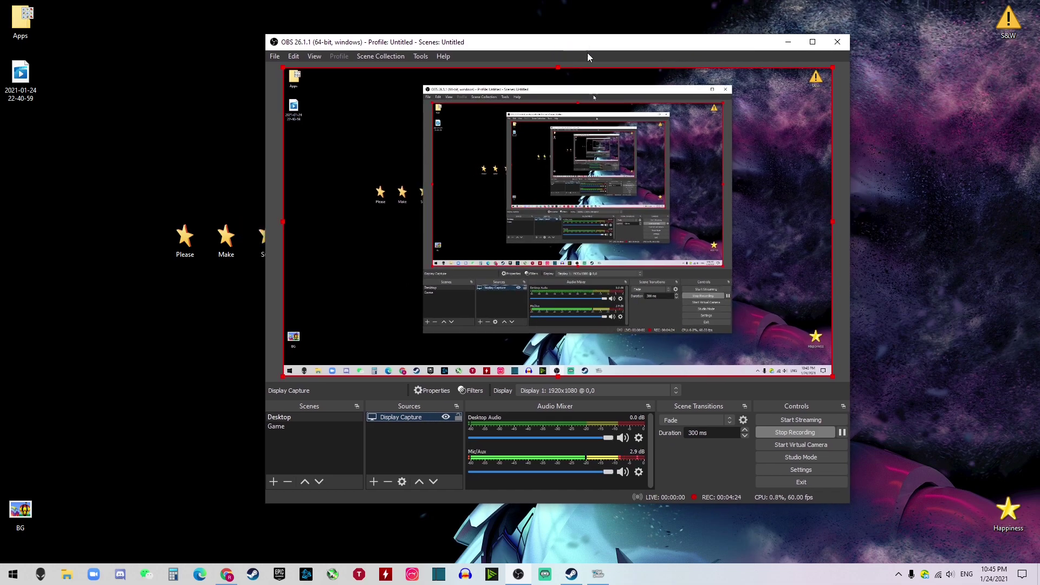
{"action": "left_click", "coordinate": [787, 41]}
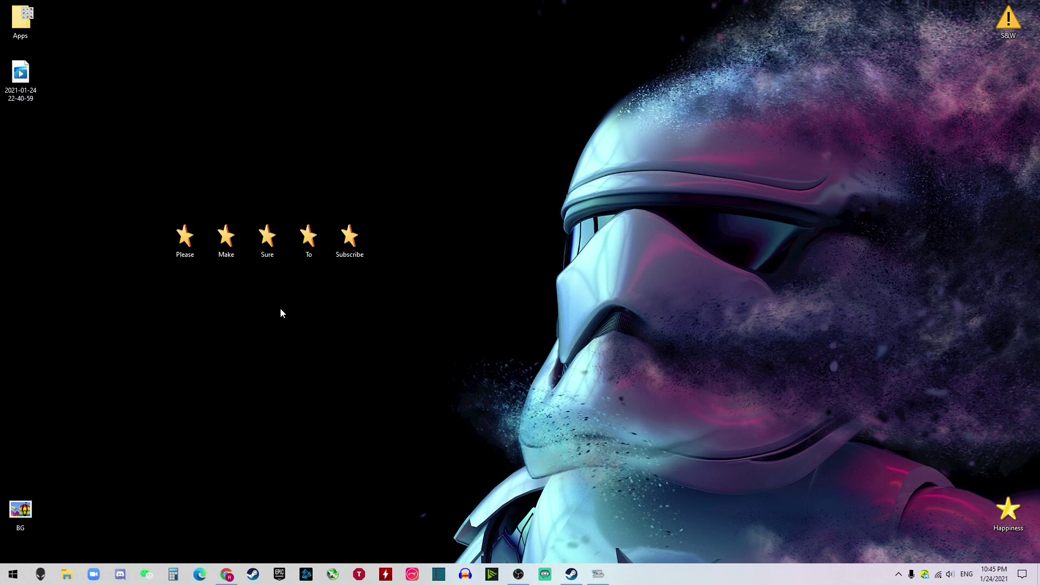
{"action": "double_click", "coordinate": [228, 238]}
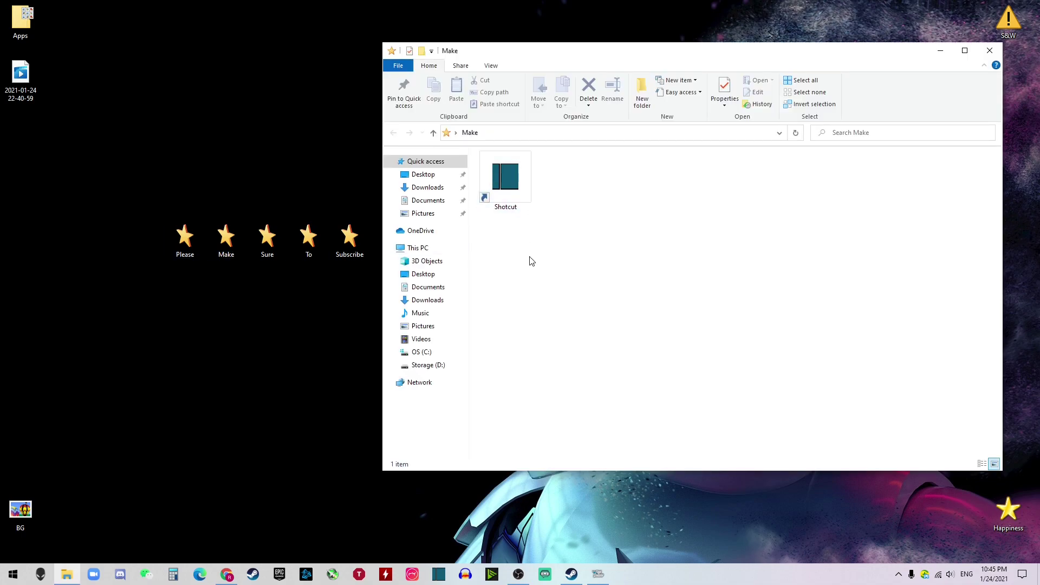
{"action": "double_click", "coordinate": [505, 180]}
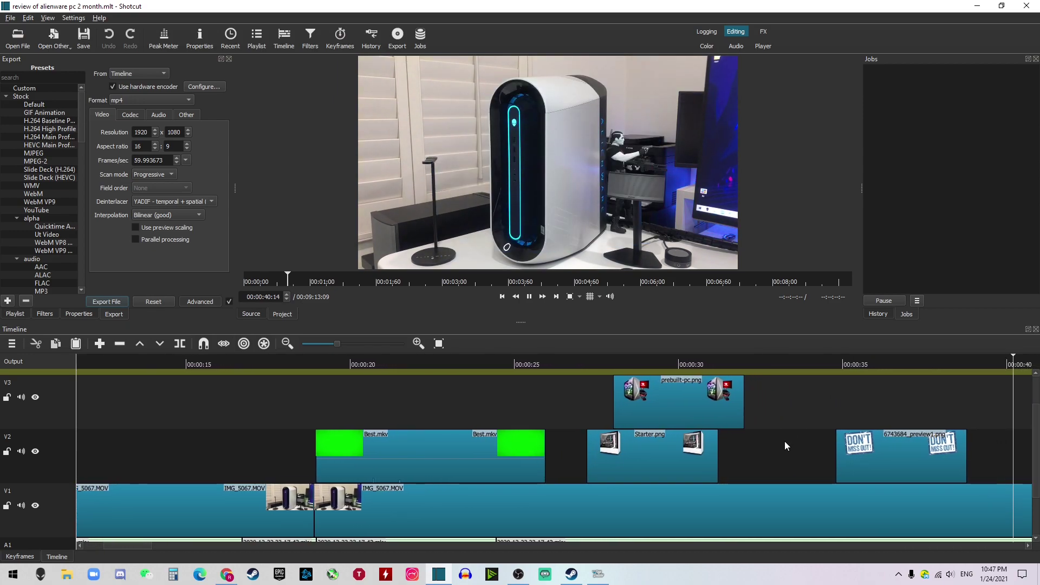
Split the IMG_5067.MOV clip on V1 at the first cut point near 33 seconds.
{"action": "left_click", "coordinate": [753, 465]}
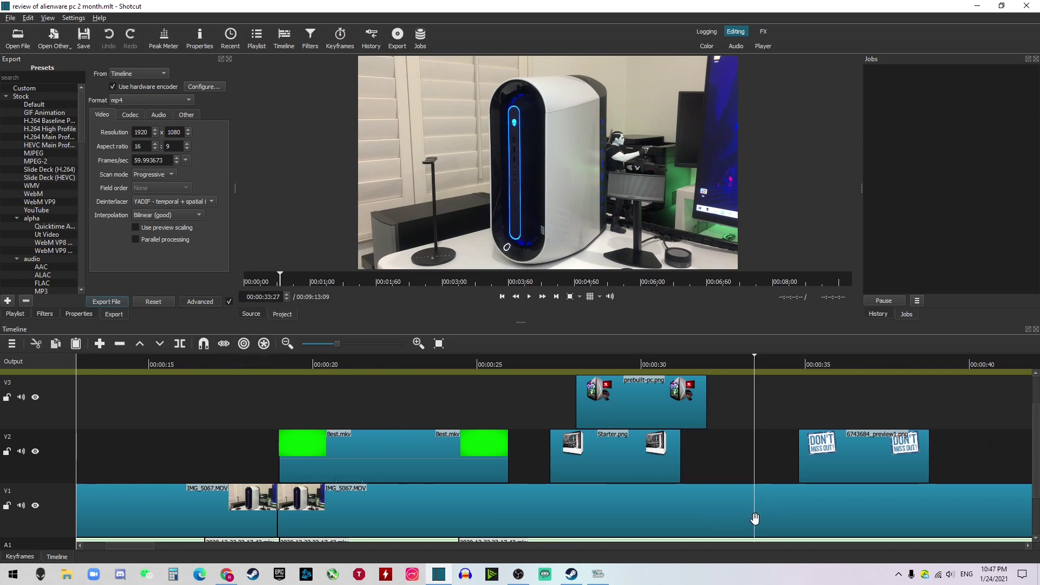
{"action": "left_click", "coordinate": [756, 479]}
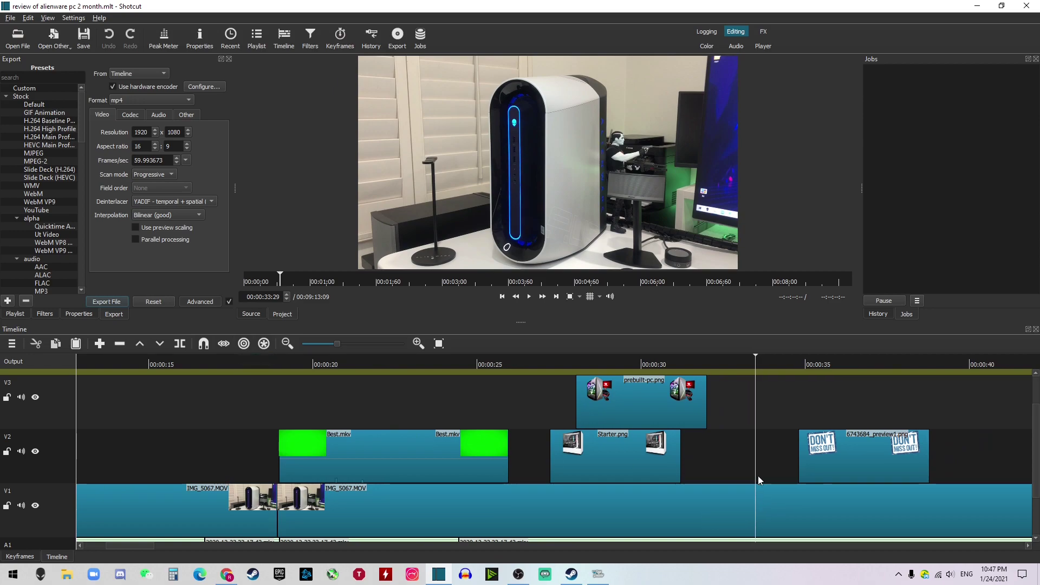
{"action": "left_click", "coordinate": [750, 504]}
{"action": "key", "text": "s"}
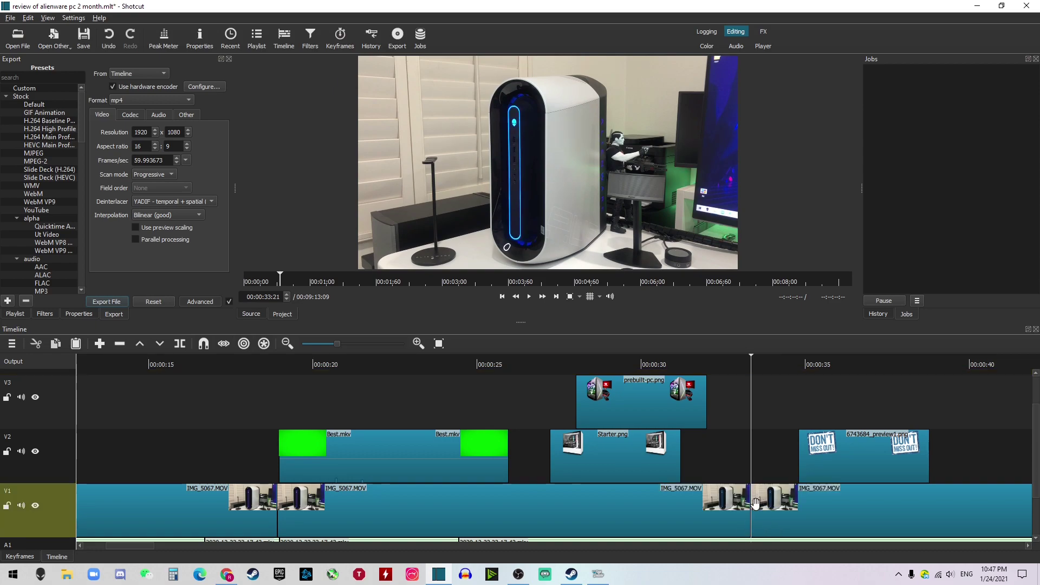
{"action": "left_click", "coordinate": [786, 508]}
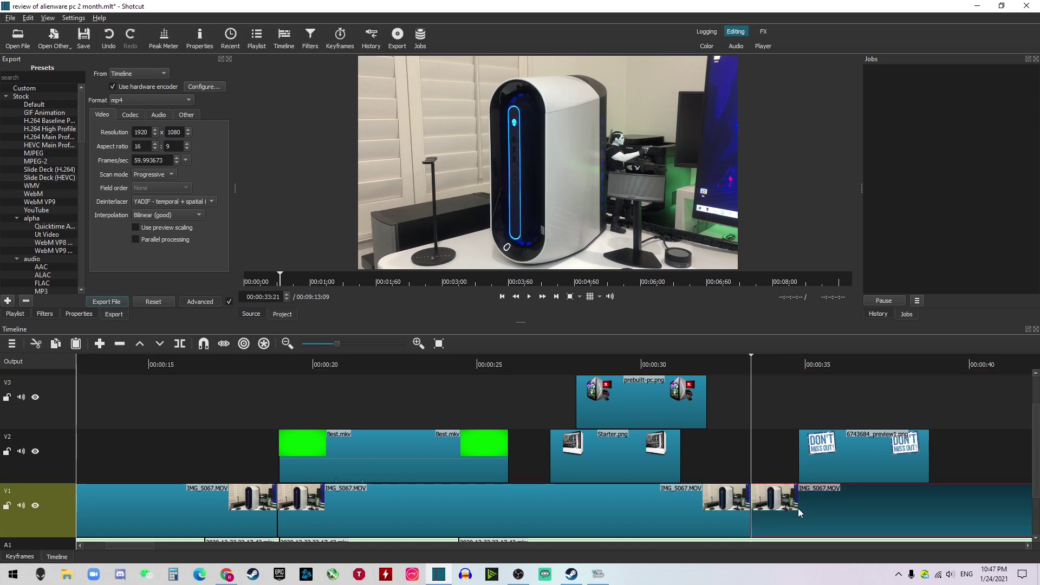
Split the clip again about a second later and drag the short piece onto V2.
{"action": "left_click", "coordinate": [788, 483]}
{"action": "key", "text": "s"}
{"action": "left_click", "coordinate": [767, 497]}
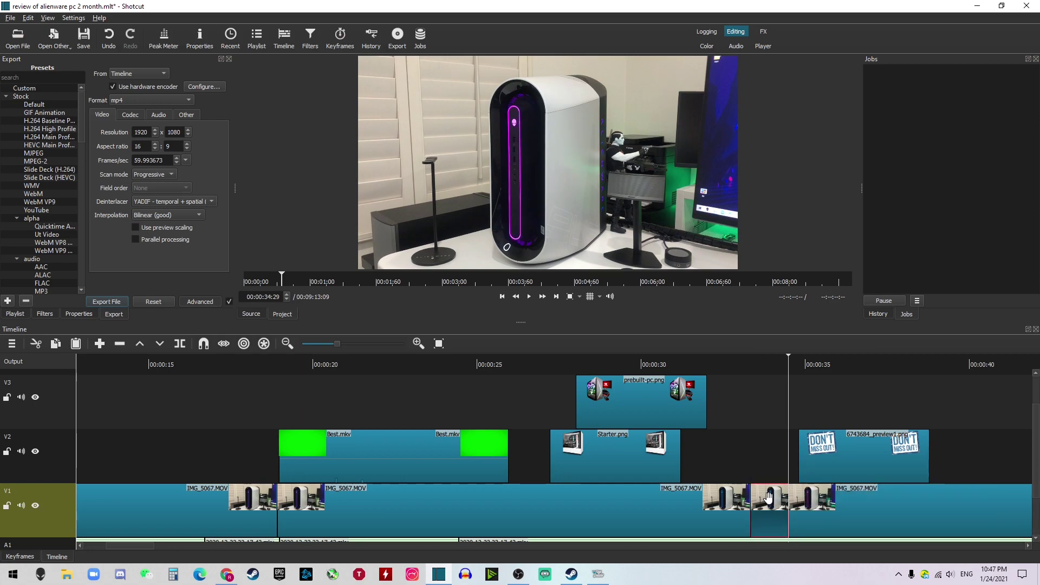
{"action": "mouse_move", "coordinate": [769, 497]}
{"action": "left_mouse_down"}
{"action": "mouse_move", "coordinate": [718, 461]}
{"action": "mouse_move", "coordinate": [749, 460]}
{"action": "left_mouse_up"}
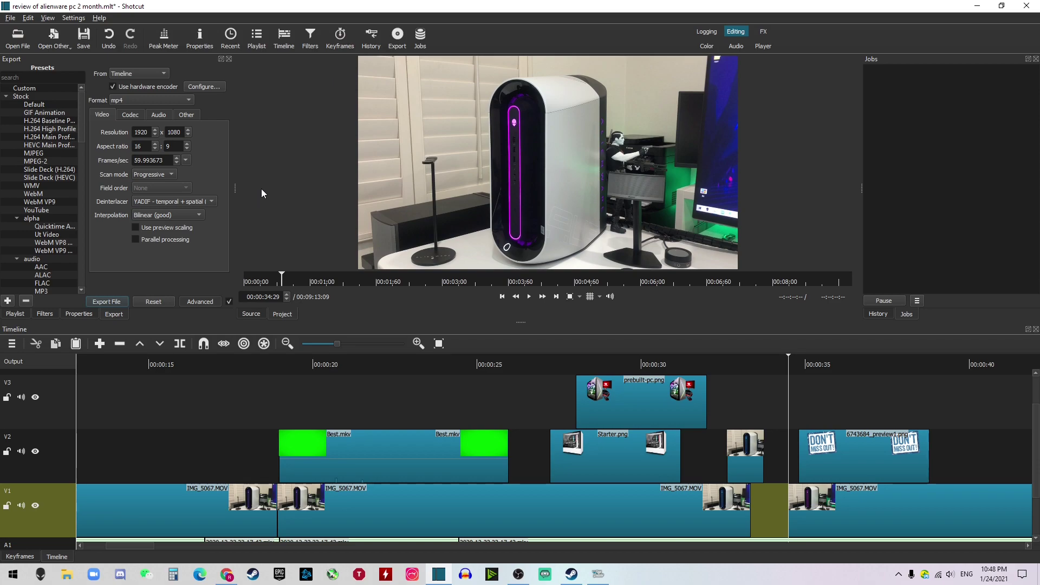
Browse the container formats in the Export panel's Format dropdown.
{"action": "left_click", "coordinate": [144, 101]}
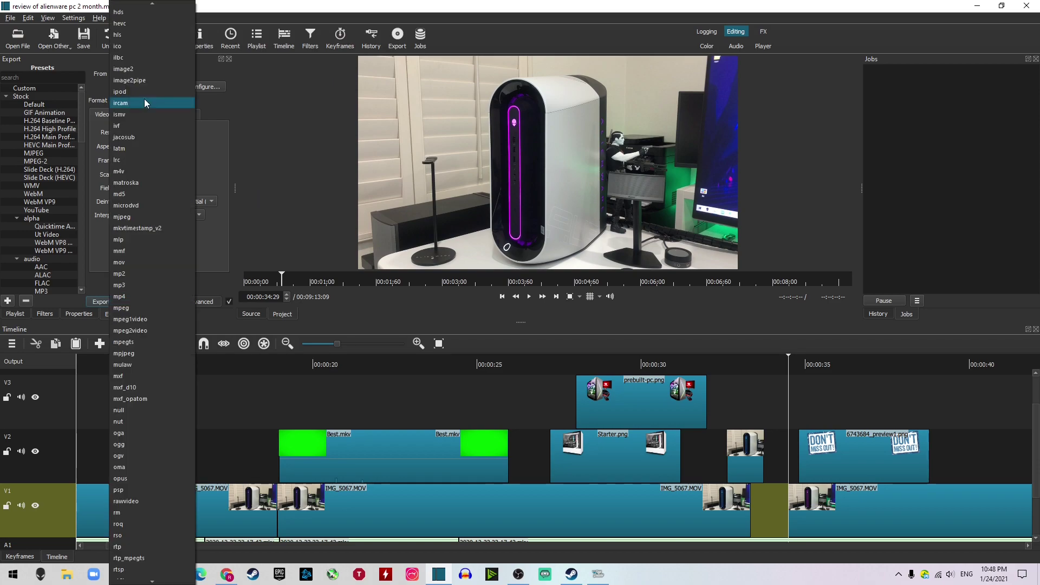
{"action": "left_click", "coordinate": [225, 299]}
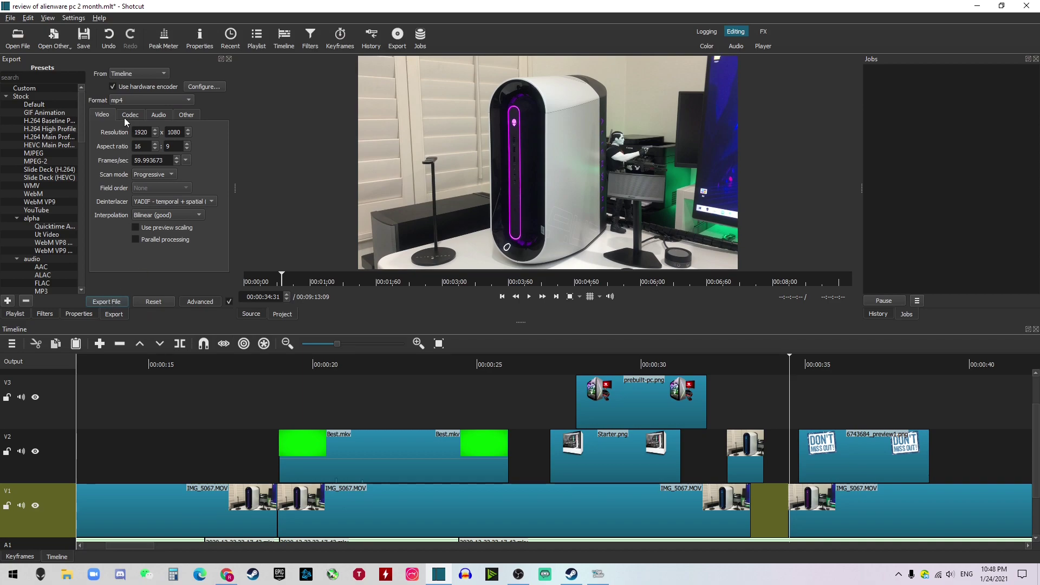
{"action": "left_click", "coordinate": [135, 100]}
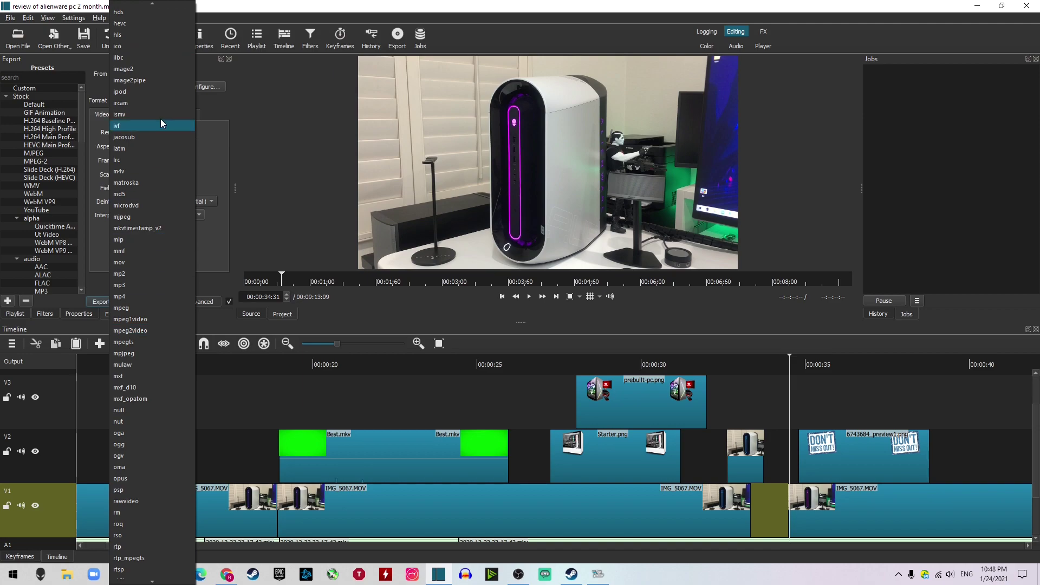
Pick an export format, then run VLC from Sure, dismiss its update notice, and close it.
{"action": "left_click", "coordinate": [154, 409]}
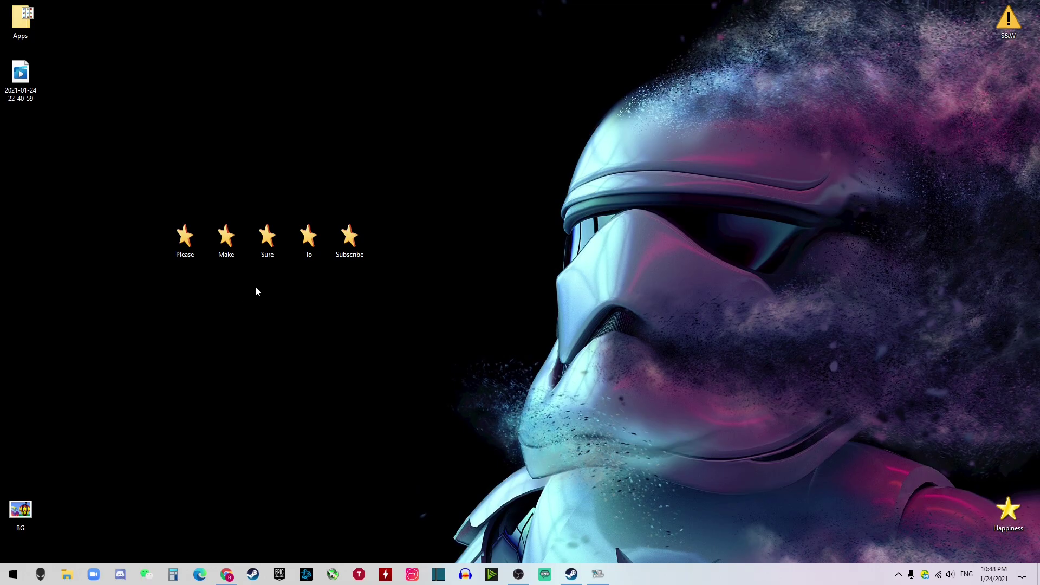
{"action": "double_click", "coordinate": [265, 234]}
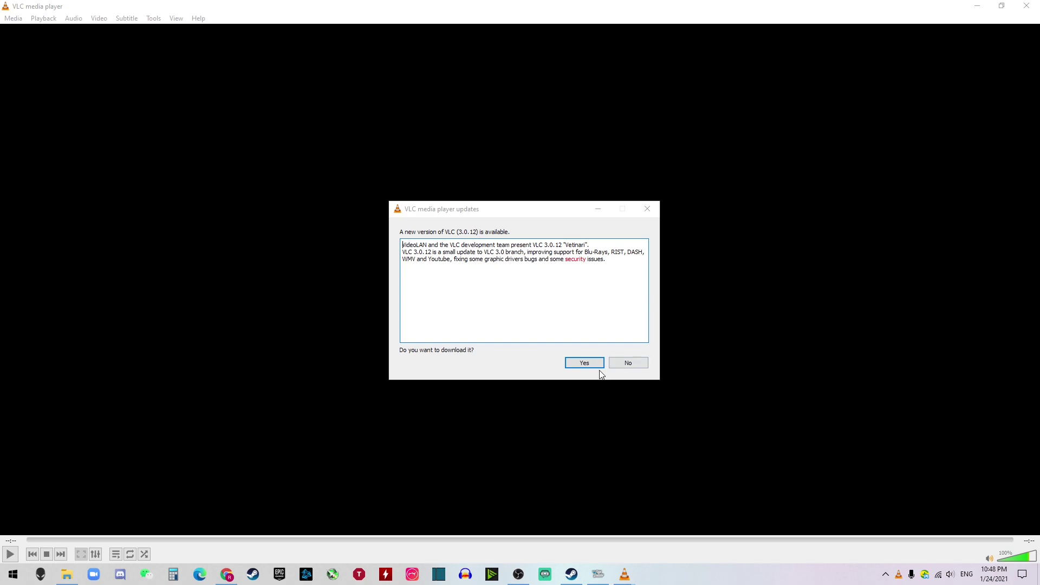
{"action": "left_click", "coordinate": [623, 362]}
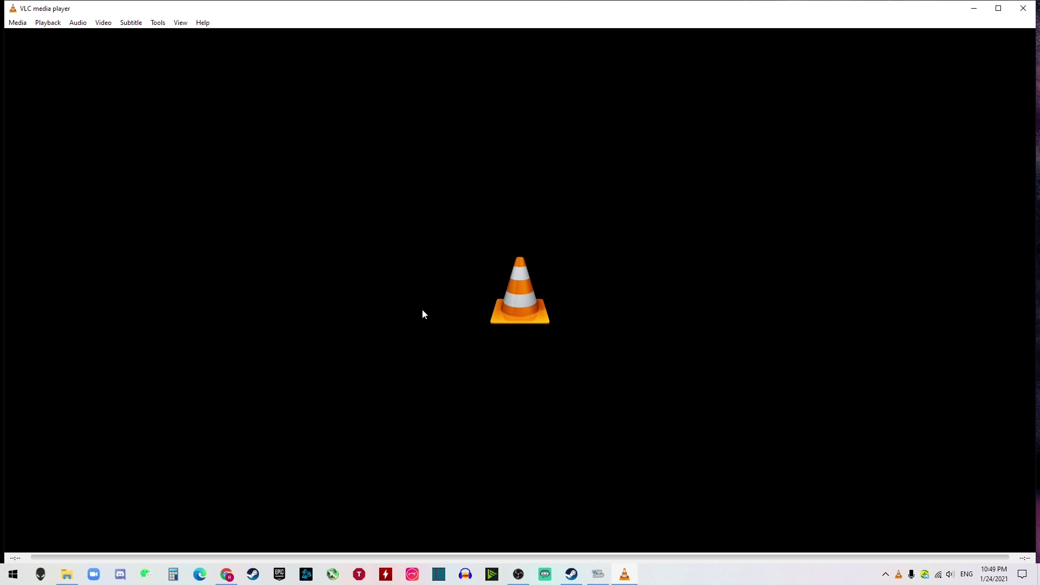
{"action": "double_click", "coordinate": [929, 15]}
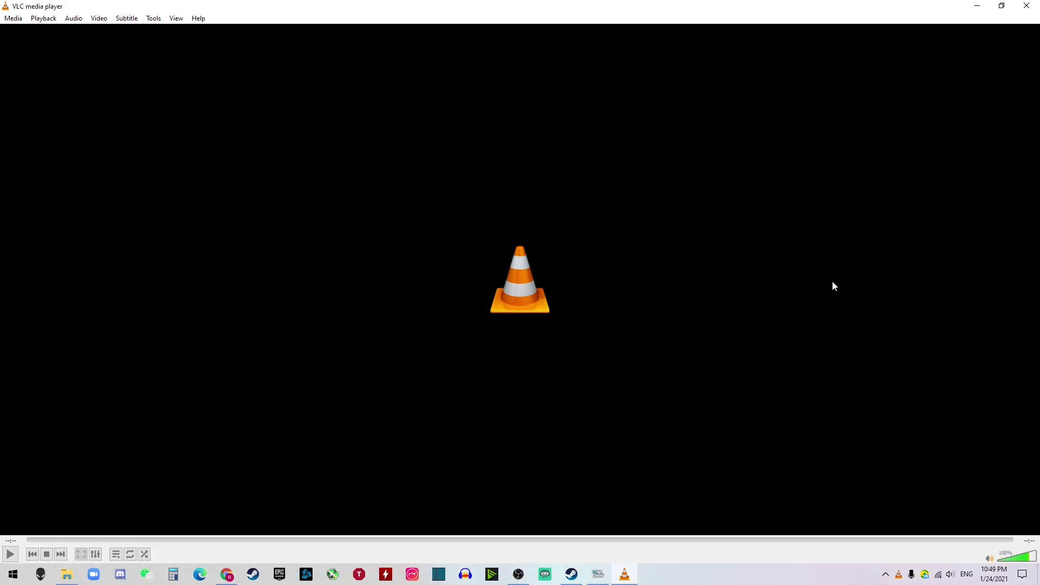
{"action": "left_click", "coordinate": [1025, 6]}
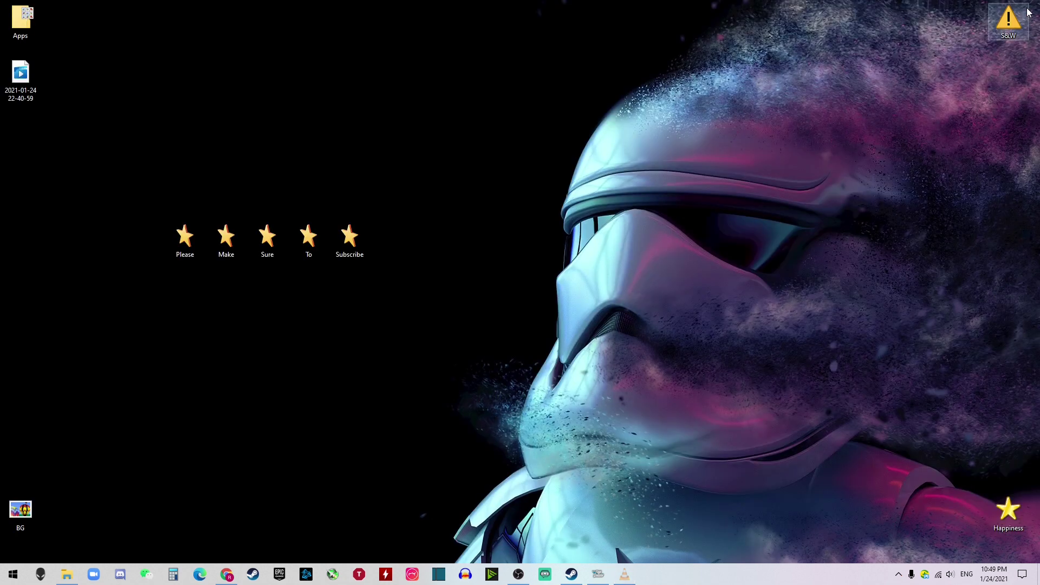
Close the Sure folder and open the To folder to select Streamlabs OBS.
{"action": "double_click", "coordinate": [268, 240]}
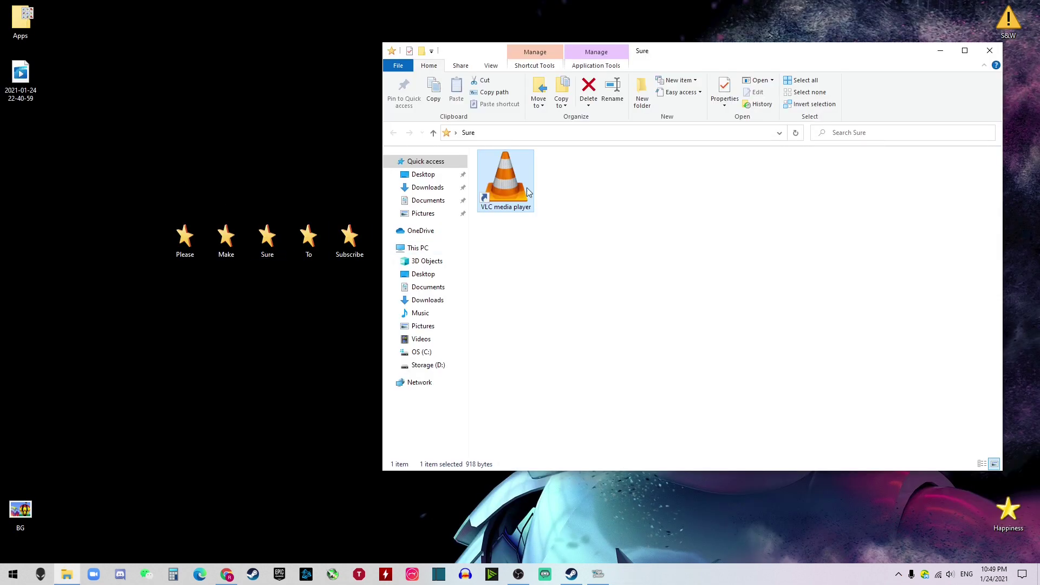
{"action": "left_click", "coordinate": [632, 189]}
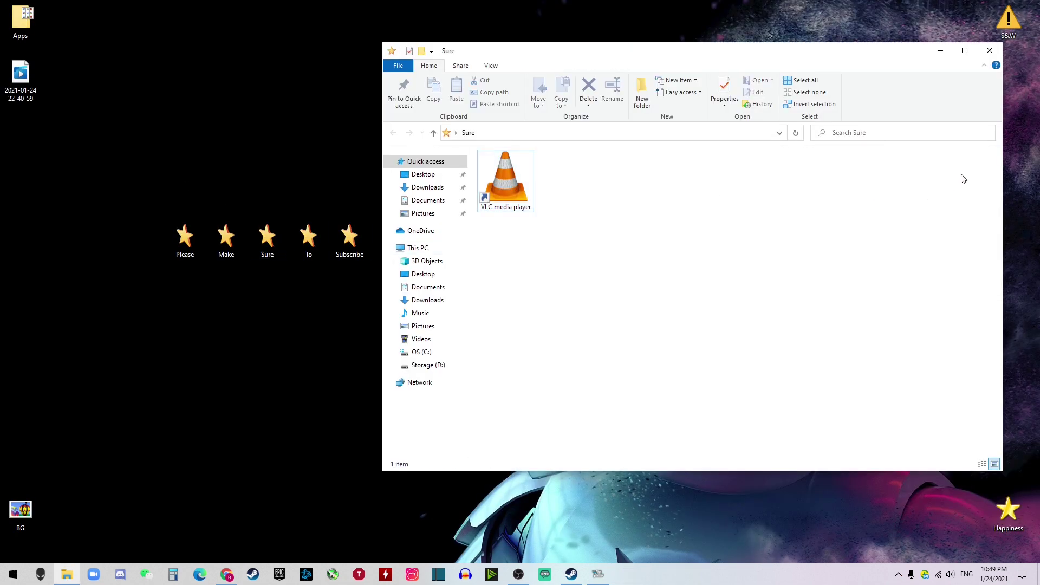
{"action": "left_click", "coordinate": [990, 52]}
{"action": "double_click", "coordinate": [308, 240]}
{"action": "left_click", "coordinate": [513, 194]}
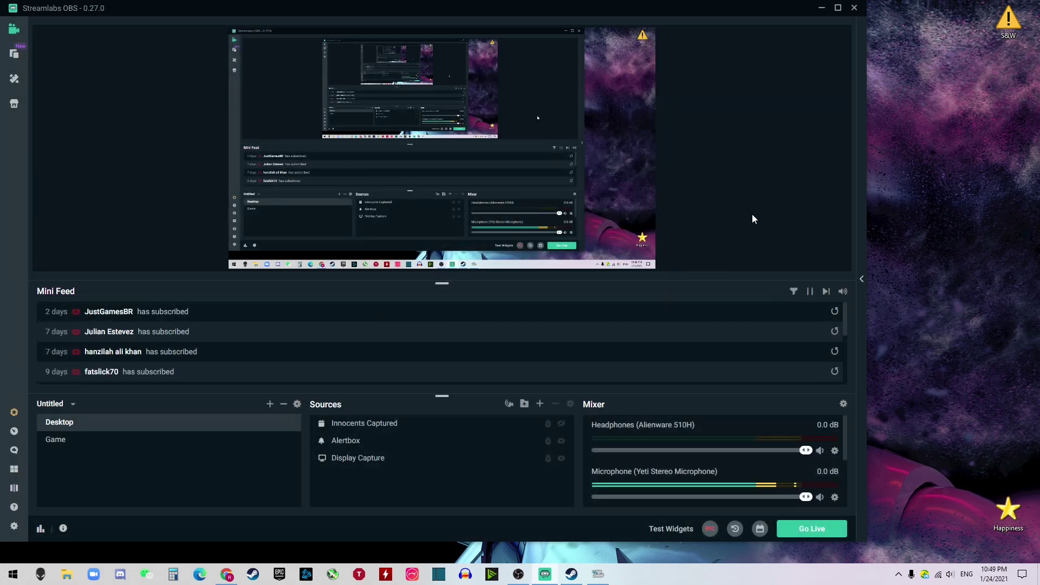
Maximize Streamlabs OBS, enlarge the preview over the Mini Feed, and select Innocents Captured.
{"action": "left_click_drag", "start_coordinate": [535, 8], "coordinate": [621, 22]}
{"action": "double_click", "coordinate": [621, 22]}
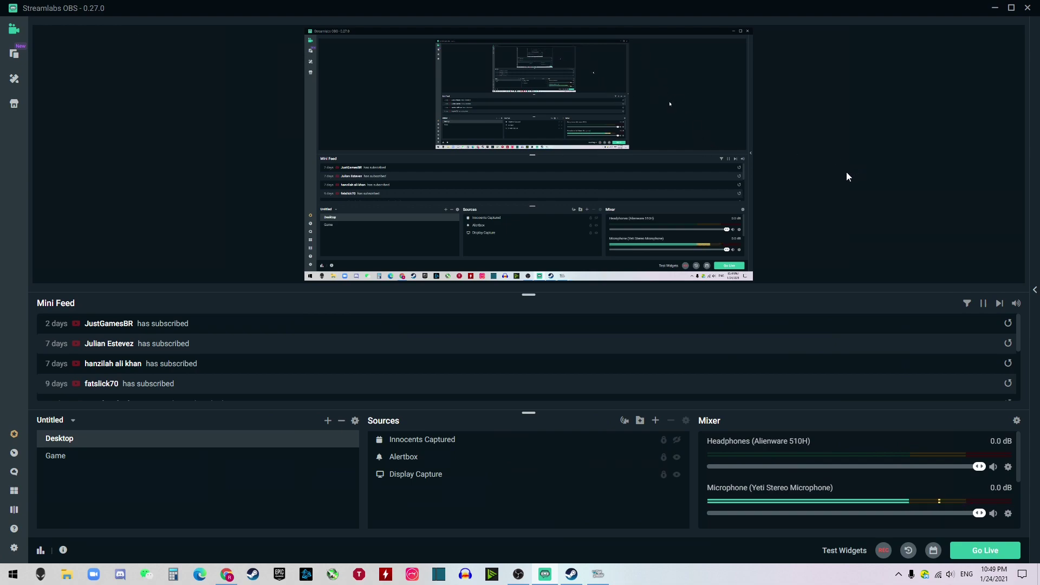
{"action": "left_click_drag", "start_coordinate": [529, 294], "coordinate": [531, 351]}
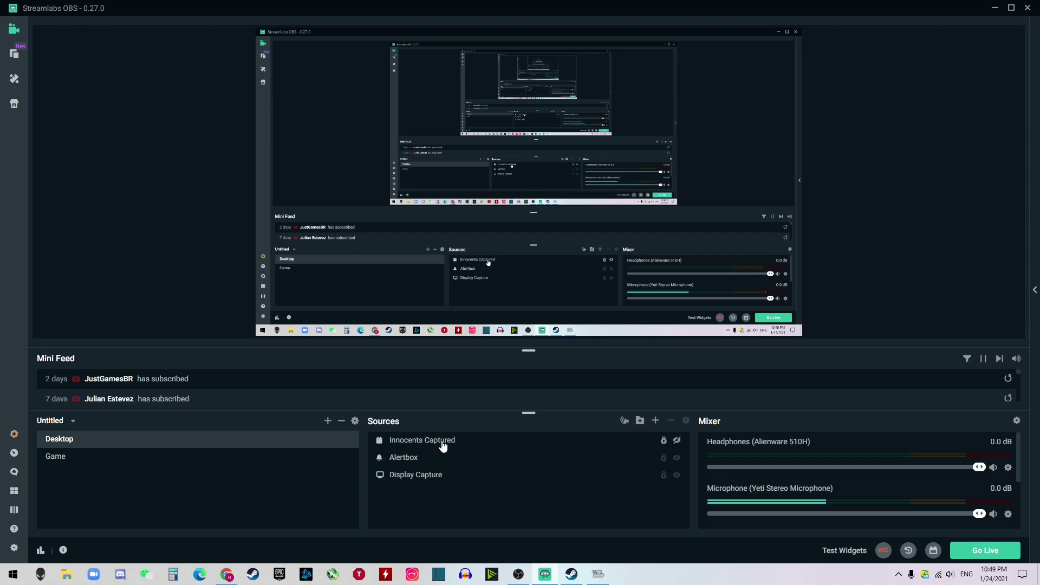
{"action": "left_click", "coordinate": [680, 444]}
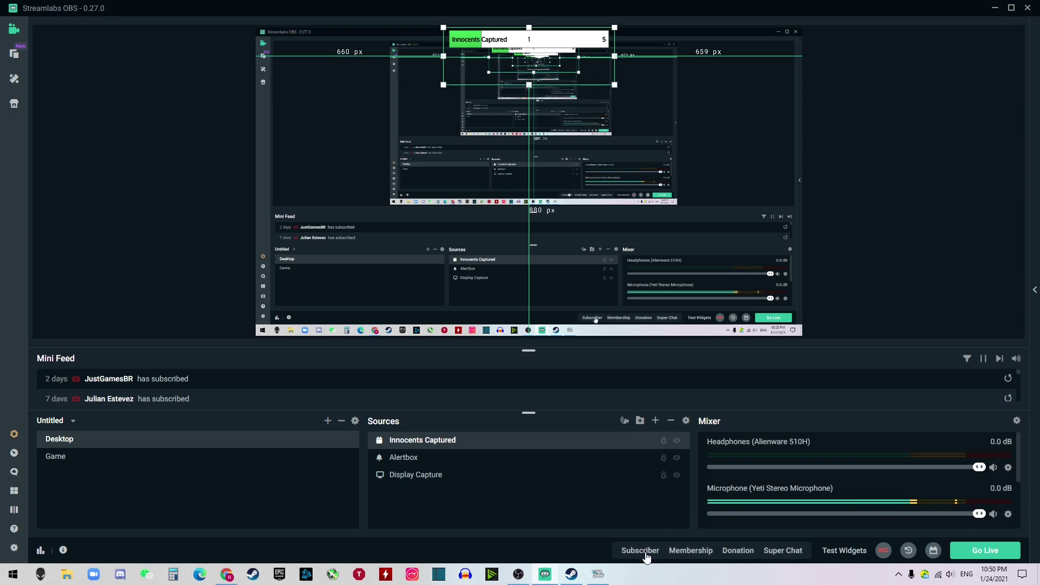
Fire two test subscriber alerts and deselect the Innocents Captured source.
{"action": "left_click", "coordinate": [643, 553]}
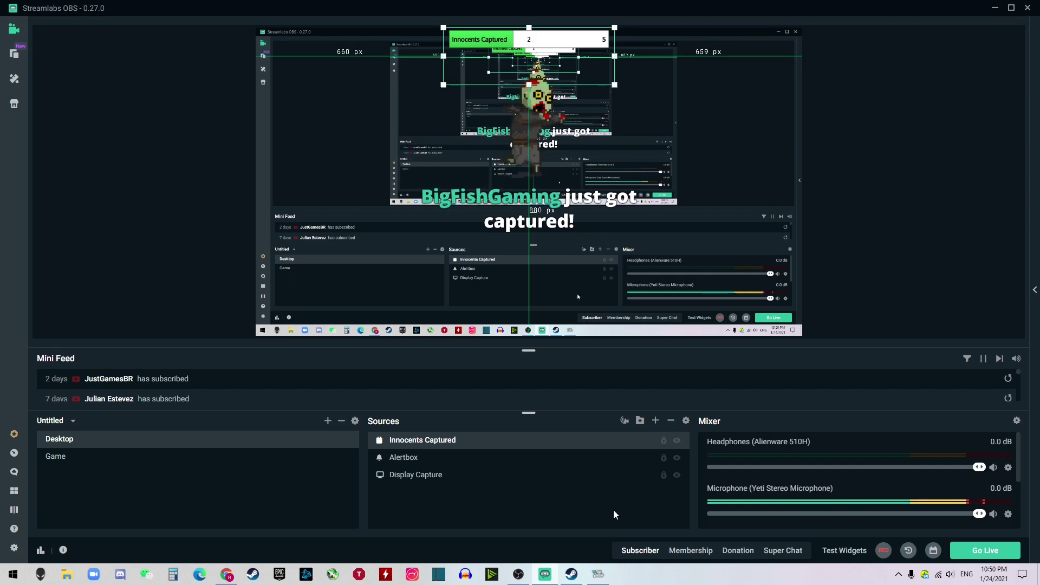
{"action": "left_click", "coordinate": [640, 551]}
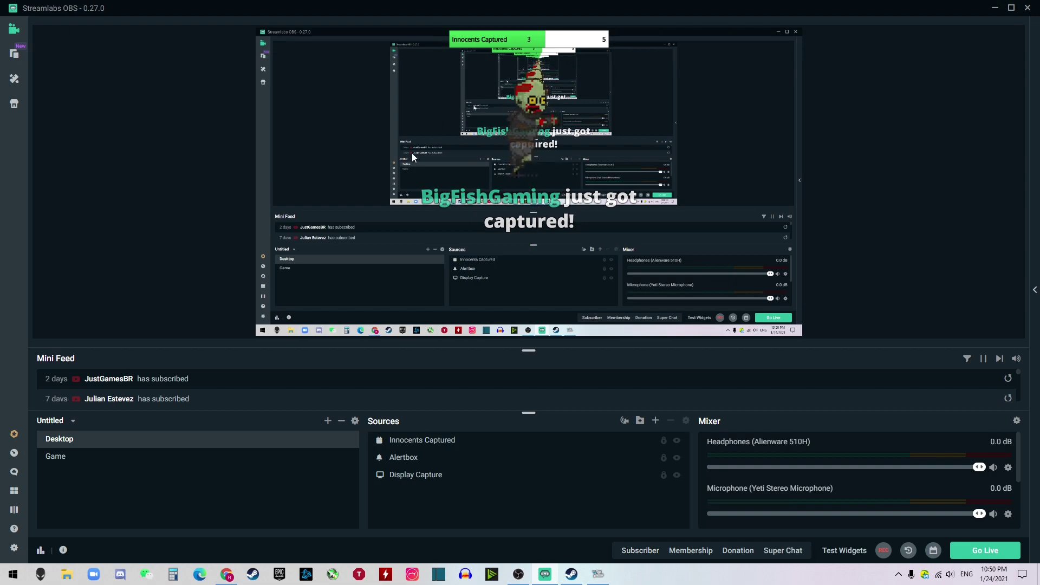
{"action": "left_click", "coordinate": [445, 135]}
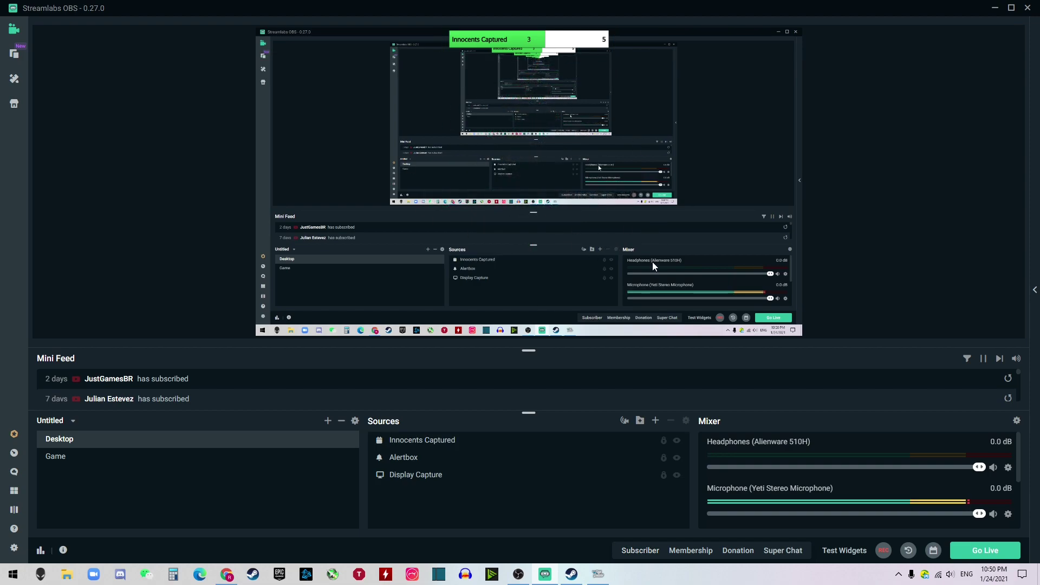
Fire another subscriber alert and a donation alert, then review Alert Box donation settings.
{"action": "left_click", "coordinate": [640, 551]}
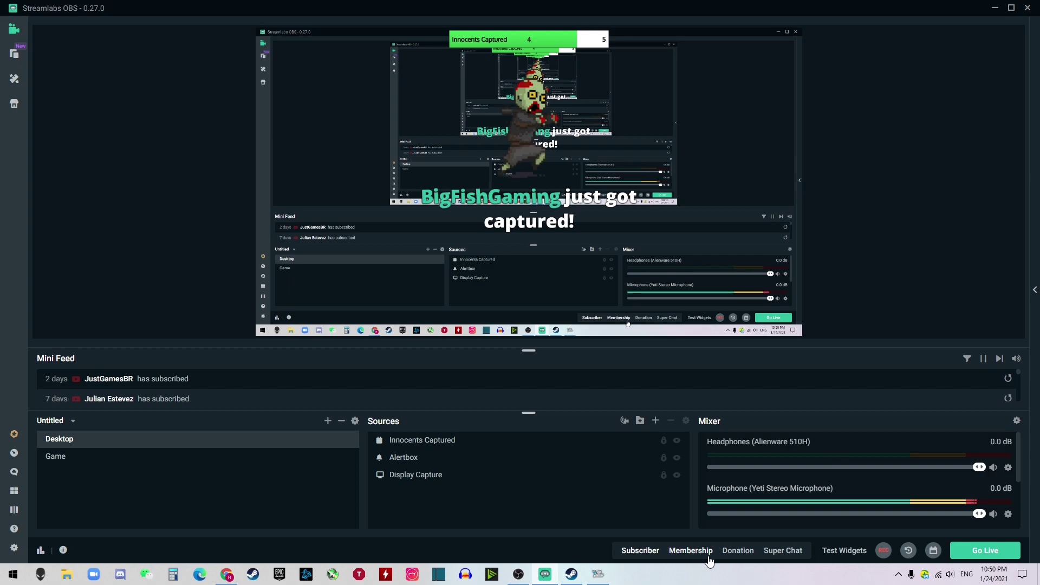
{"action": "left_click", "coordinate": [738, 550]}
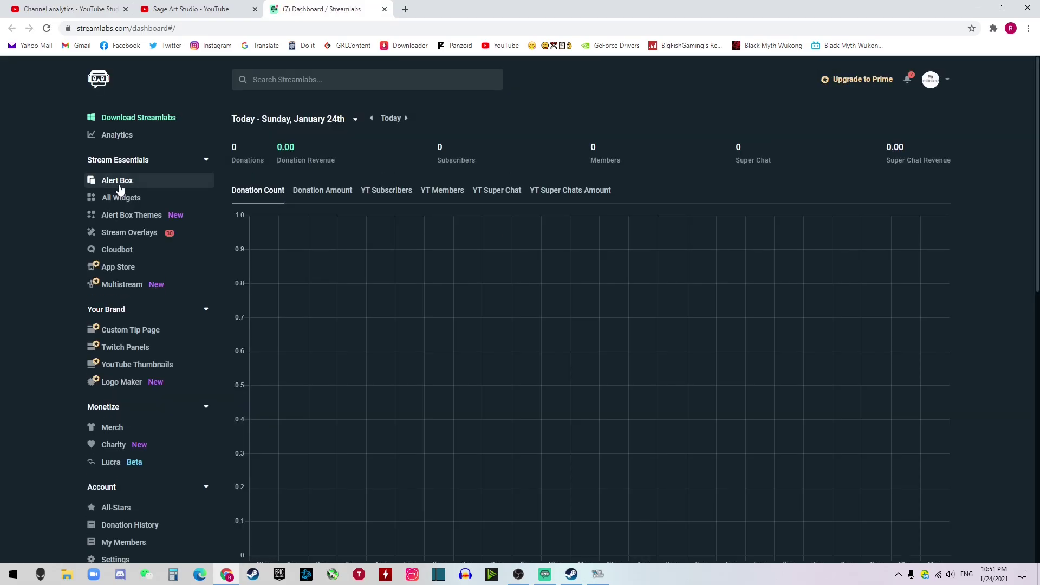
{"action": "left_click", "coordinate": [121, 181]}
{"action": "scroll", "coordinate": [337, 352], "scroll_direction": "down", "scroll_amount": 2}
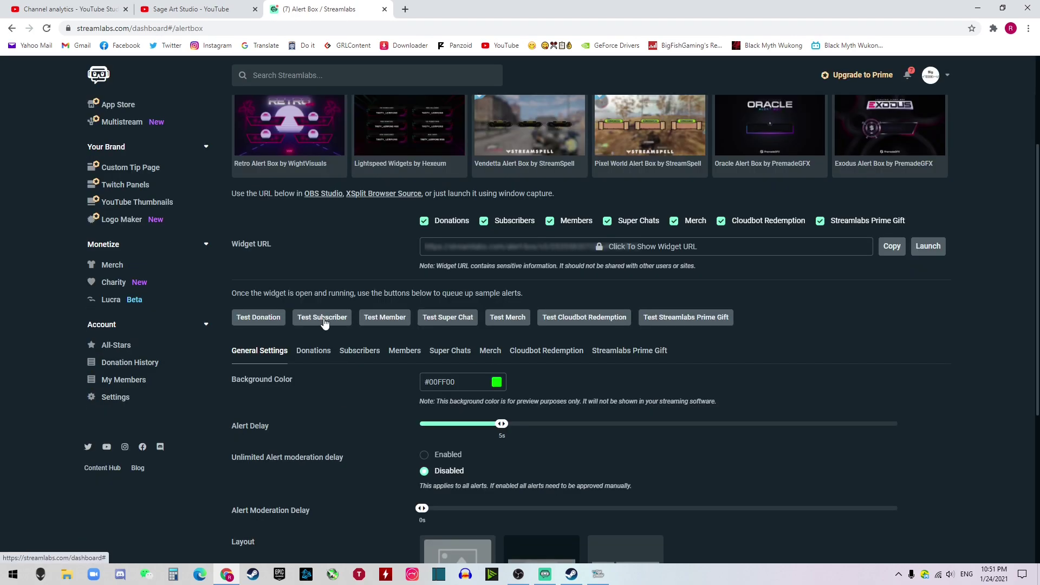
{"action": "scroll", "coordinate": [347, 355], "scroll_direction": "down", "scroll_amount": 2}
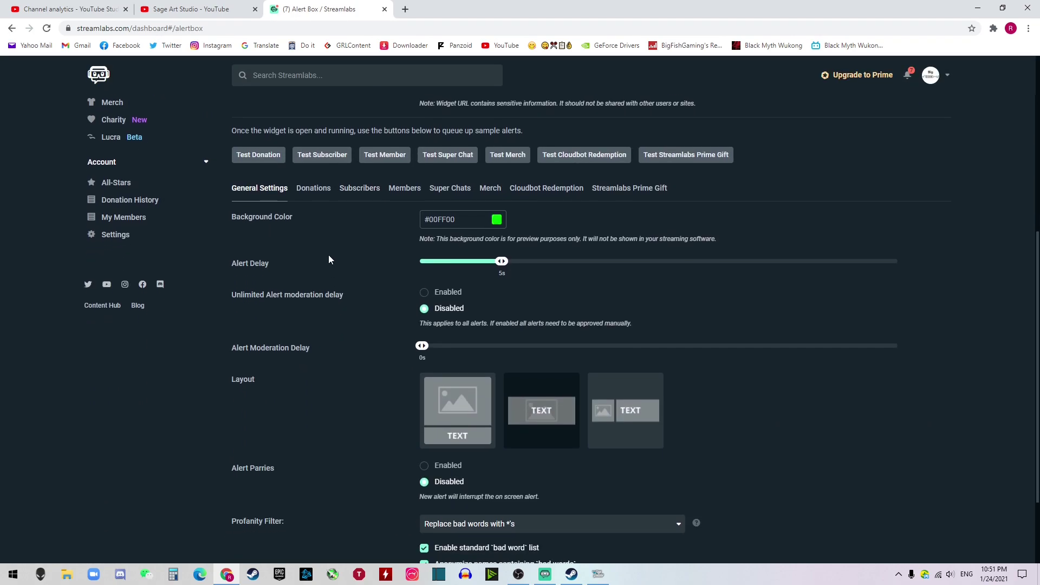
{"action": "left_click", "coordinate": [314, 186]}
{"action": "scroll", "coordinate": [311, 193], "scroll_direction": "down", "scroll_amount": 3}
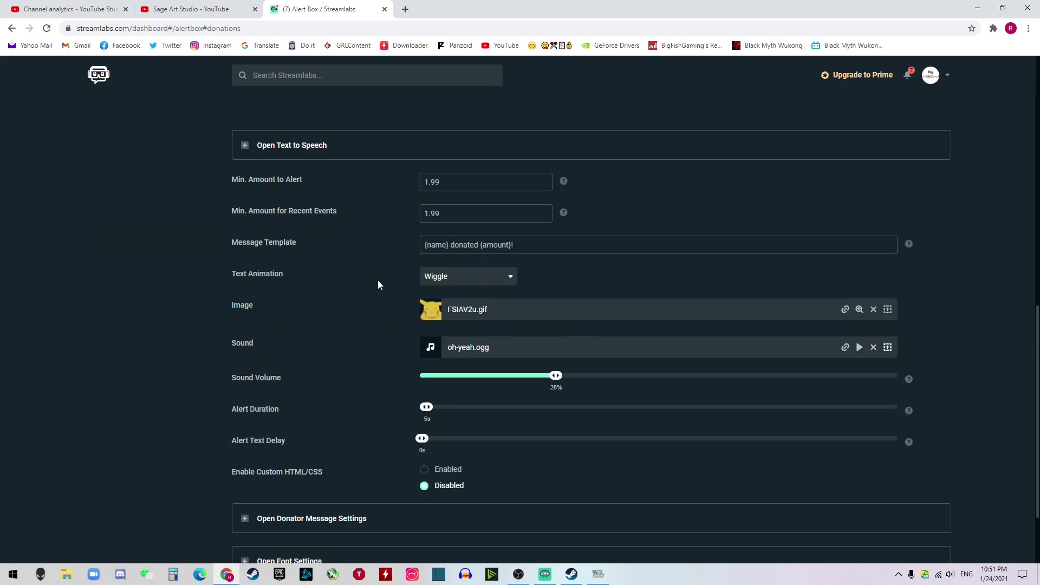
{"action": "scroll", "coordinate": [379, 283], "scroll_direction": "up", "scroll_amount": 4}
Fire test subscriber and $23 super chat alerts, then review the Go Live stream setup.
{"action": "left_click", "coordinate": [545, 574]}
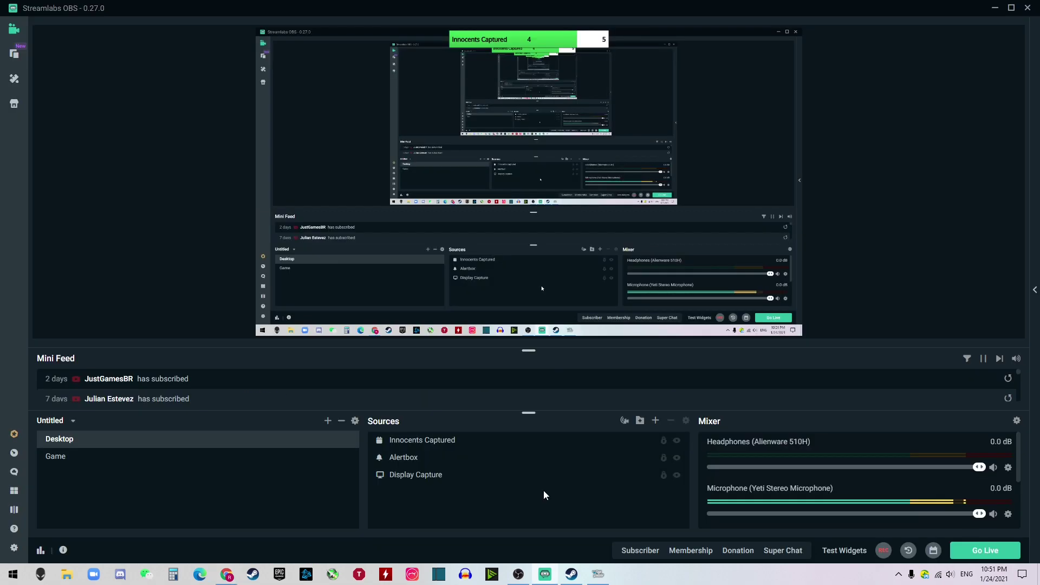
{"action": "left_click", "coordinate": [639, 552]}
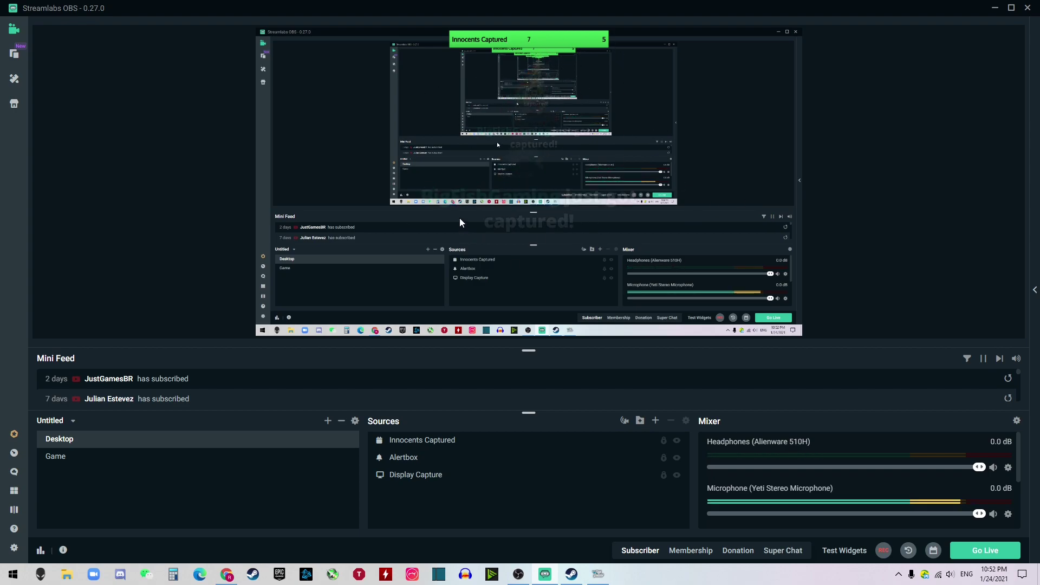
{"action": "left_click", "coordinate": [772, 550]}
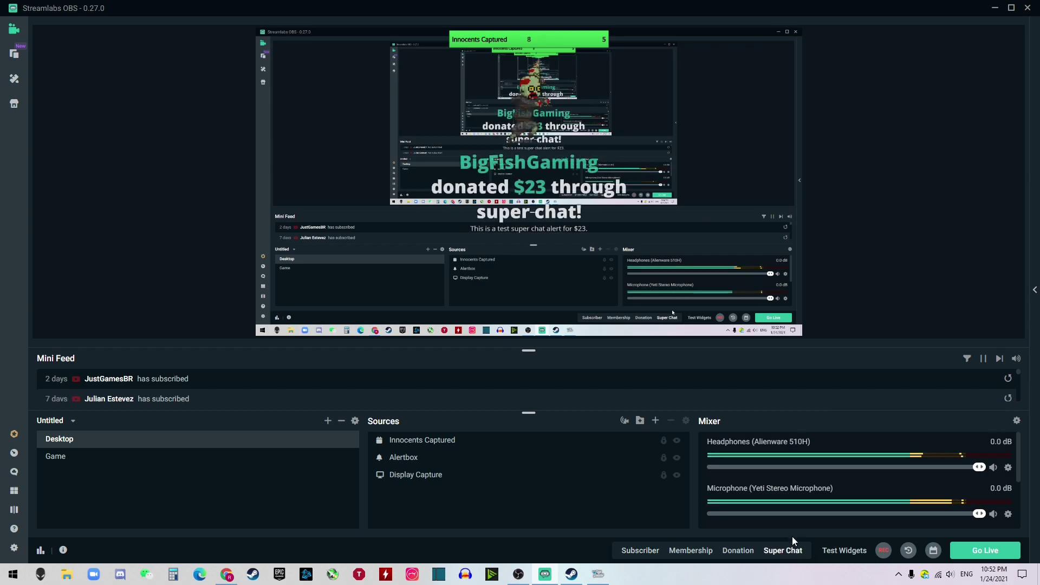
{"action": "left_click", "coordinate": [985, 550]}
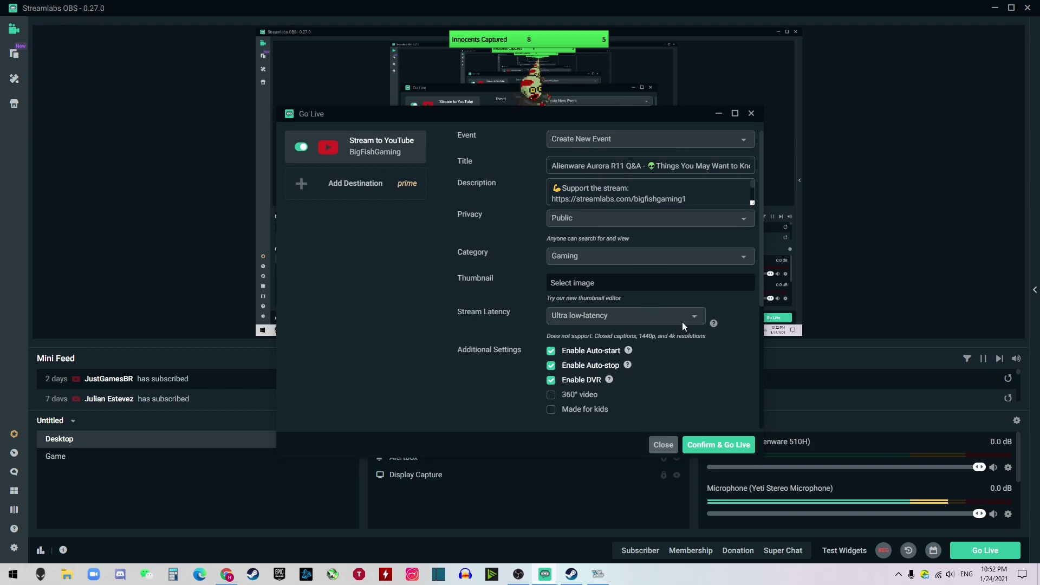
{"action": "scroll", "coordinate": [681, 322], "scroll_direction": "down", "scroll_amount": 5}
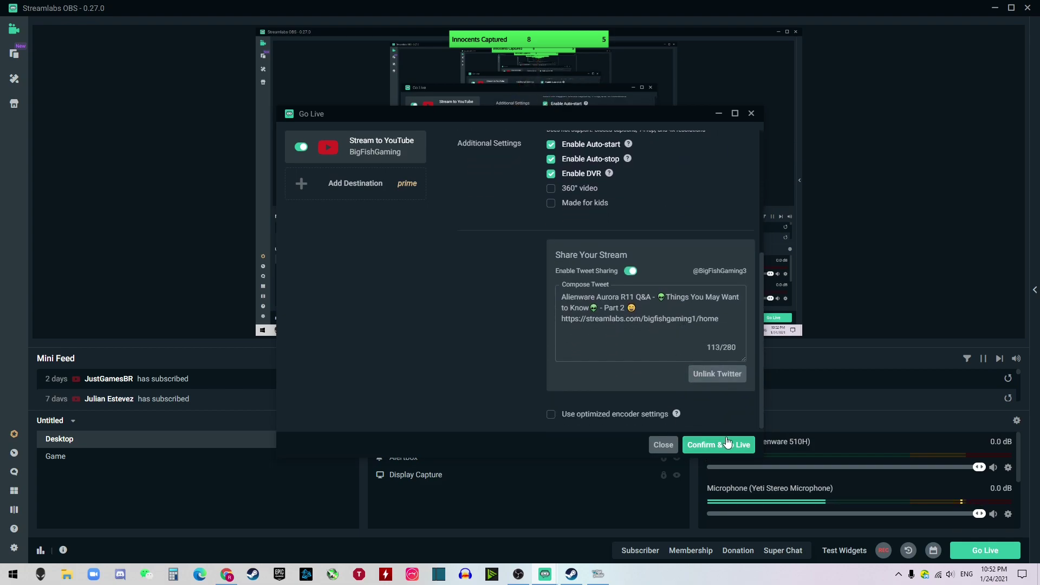
{"action": "scroll", "coordinate": [731, 244], "scroll_direction": "up", "scroll_amount": 5}
{"action": "scroll", "coordinate": [741, 168], "scroll_direction": "up", "scroll_amount": 3}
{"action": "left_click", "coordinate": [750, 112]}
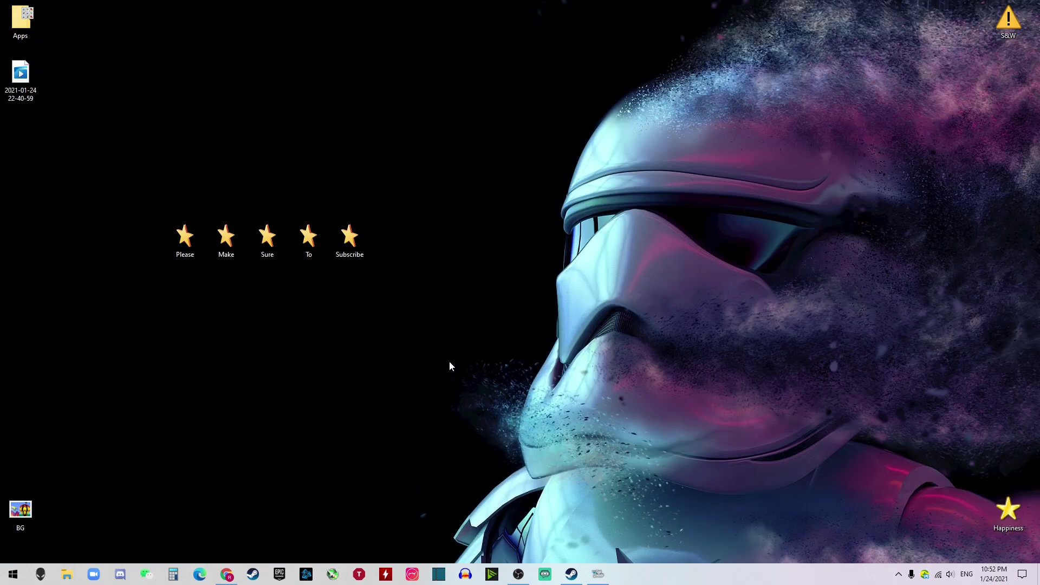